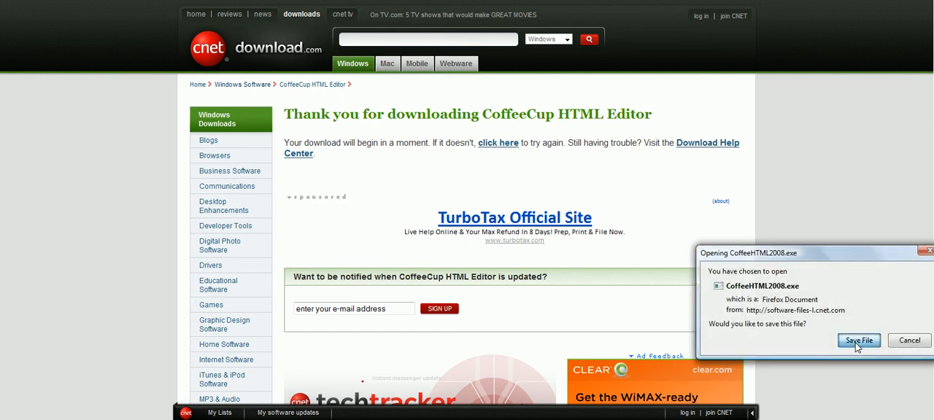
Step: Save the CoffeeHTML2008.exe download and launch its installer from the download list
{"action": "left_click", "coordinate": [859, 341]}
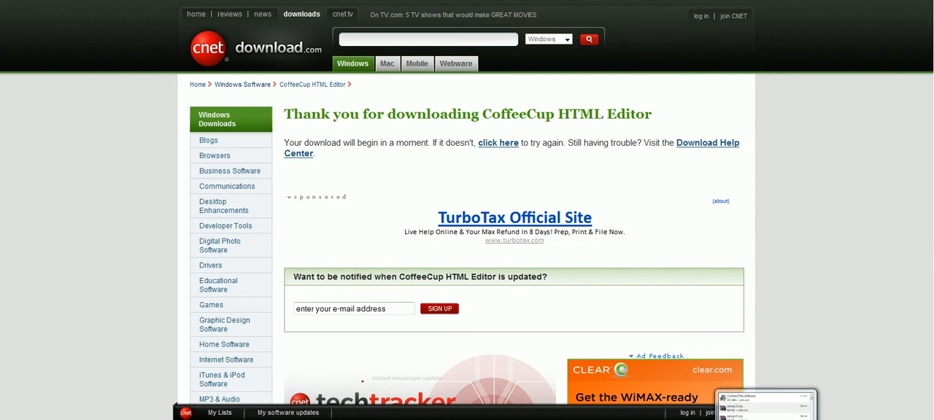
{"action": "left_click", "coordinate": [785, 419]}
{"action": "left_click", "coordinate": [715, 306]}
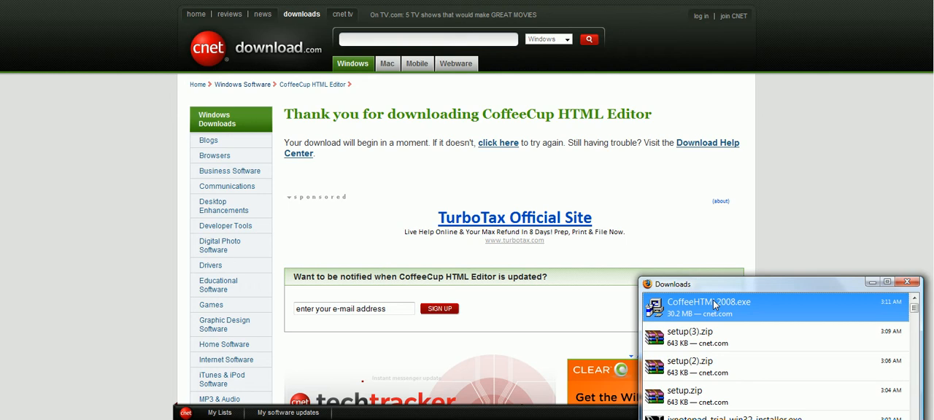
{"action": "double_click", "coordinate": [713, 300]}
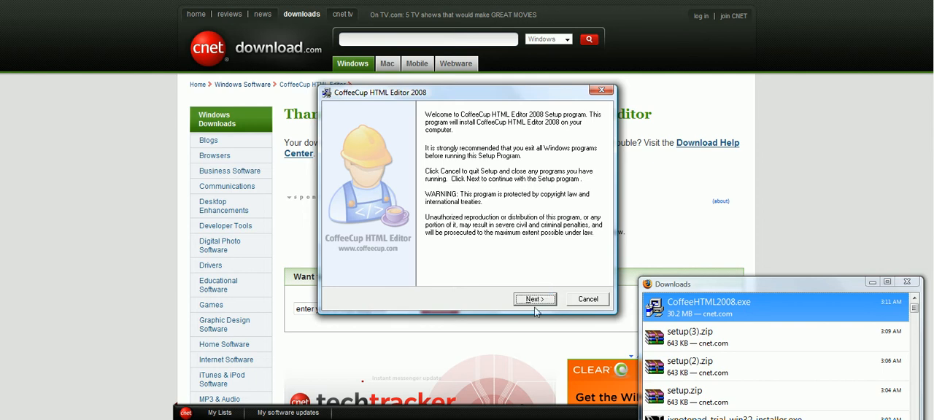
Step: Accept the CoffeeCup HTML Editor licence, decline backups of replaced files, start the installation and close the download list
{"action": "left_click", "coordinate": [538, 302]}
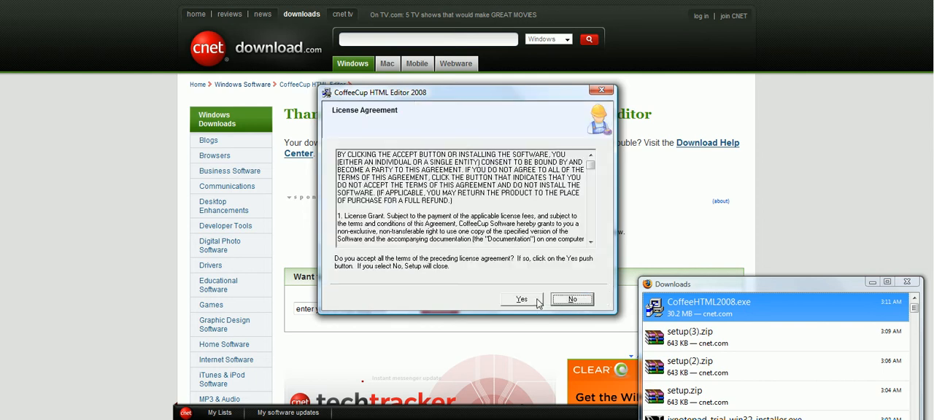
{"action": "left_click", "coordinate": [520, 304]}
{"action": "left_click", "coordinate": [536, 303]}
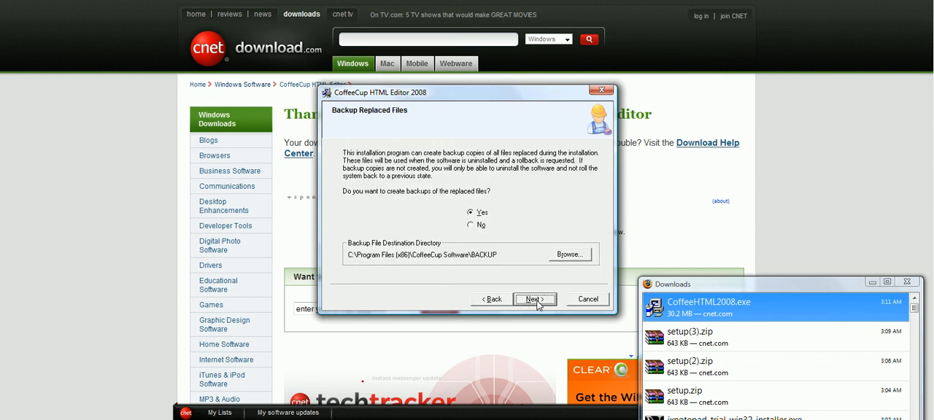
{"action": "left_click", "coordinate": [471, 227]}
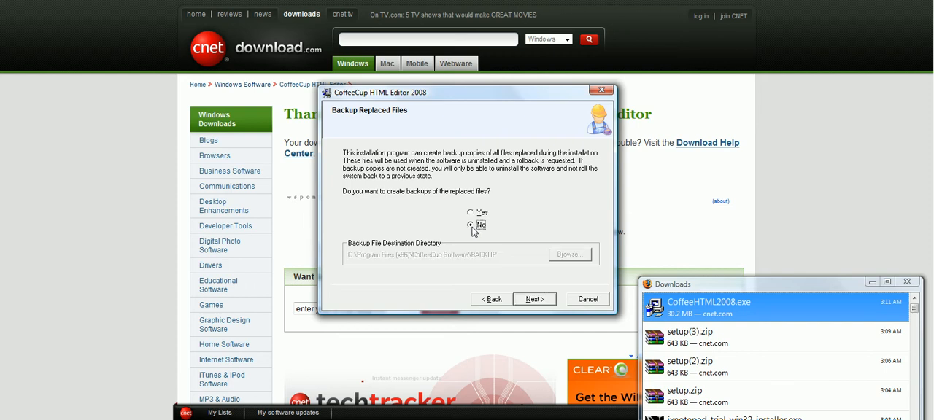
{"action": "left_click", "coordinate": [533, 304]}
{"action": "left_click", "coordinate": [534, 302]}
{"action": "left_click", "coordinate": [533, 302]}
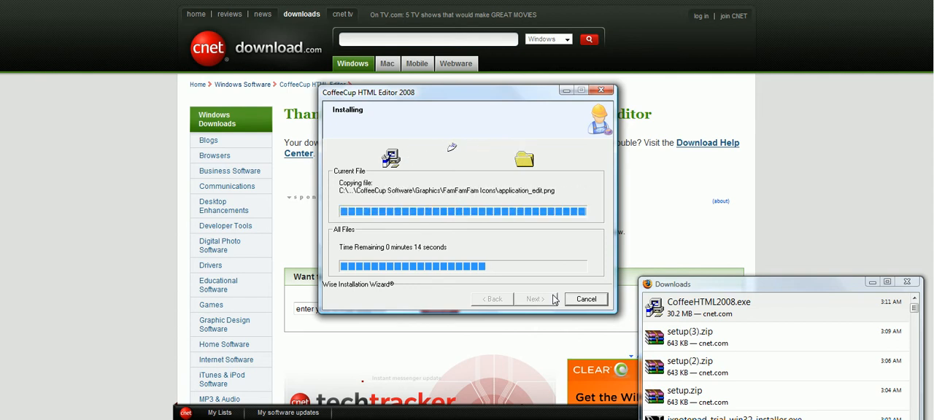
{"action": "left_click", "coordinate": [906, 282]}
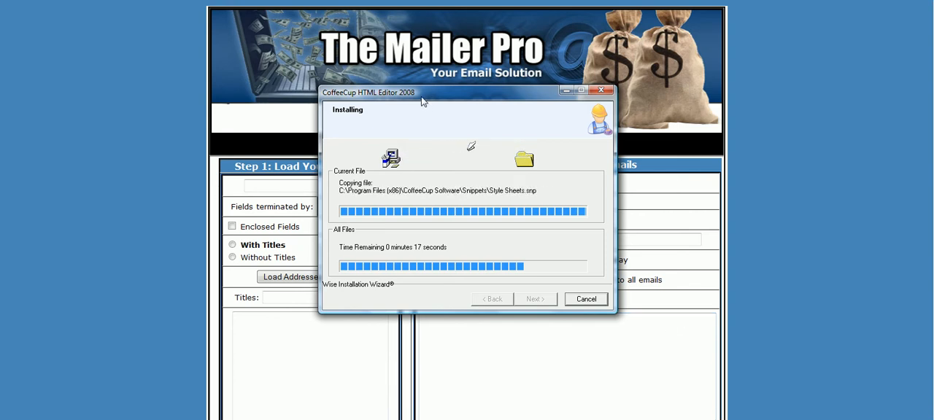
Step: Load the addresses from a CSV file in the Genealogy Leads folder into The Mailer Pro, using the With Titles option
{"action": "left_click_drag", "start_coordinate": [409, 92], "coordinate": [710, 83]}
{"action": "left_click", "coordinate": [406, 217]}
{"action": "scroll", "coordinate": [379, 219], "scroll_direction": "down", "scroll_amount": 3}
{"action": "scroll", "coordinate": [380, 219], "scroll_direction": "up", "scroll_amount": 3}
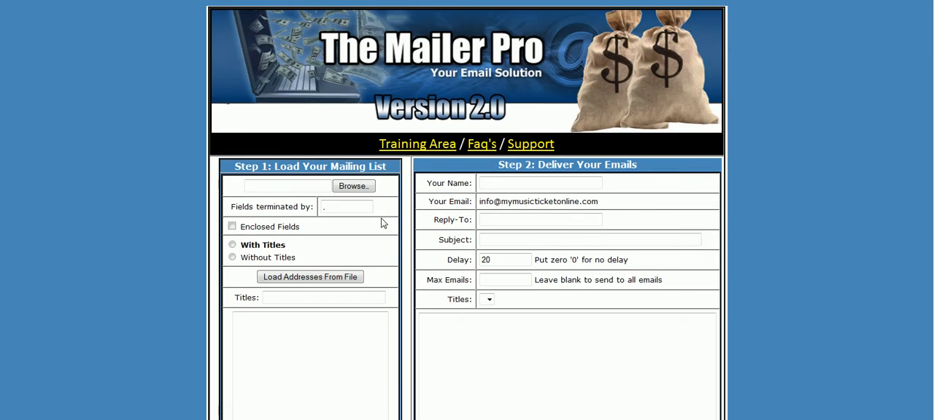
{"action": "left_click", "coordinate": [349, 187]}
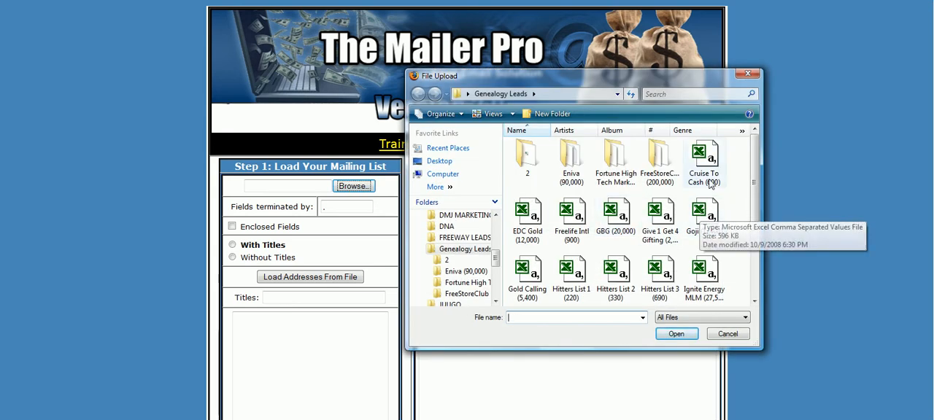
{"action": "double_click", "coordinate": [703, 215]}
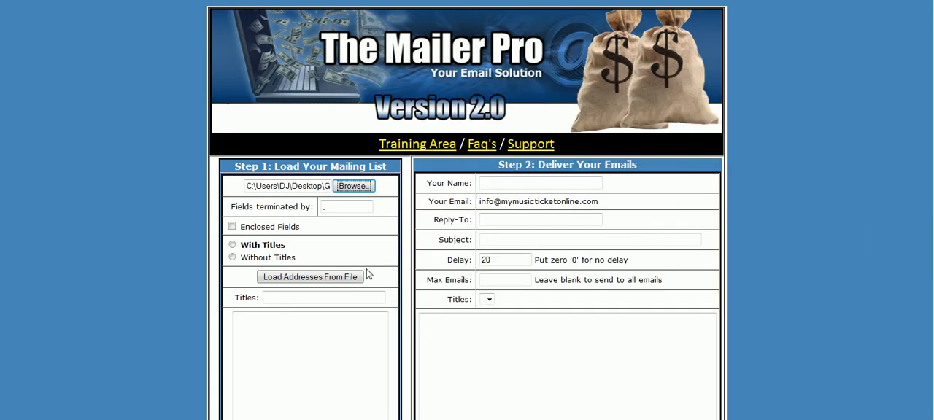
{"action": "left_click", "coordinate": [233, 246]}
{"action": "left_click", "coordinate": [317, 283]}
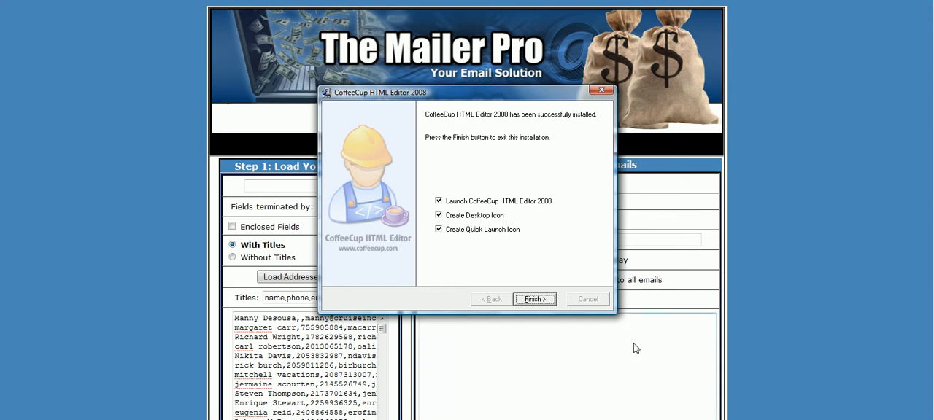
Step: Finish the setup with launching the editor and creating desktop and Quick Launch icons enabled, and dismiss the tip of the day
{"action": "left_click", "coordinate": [535, 299]}
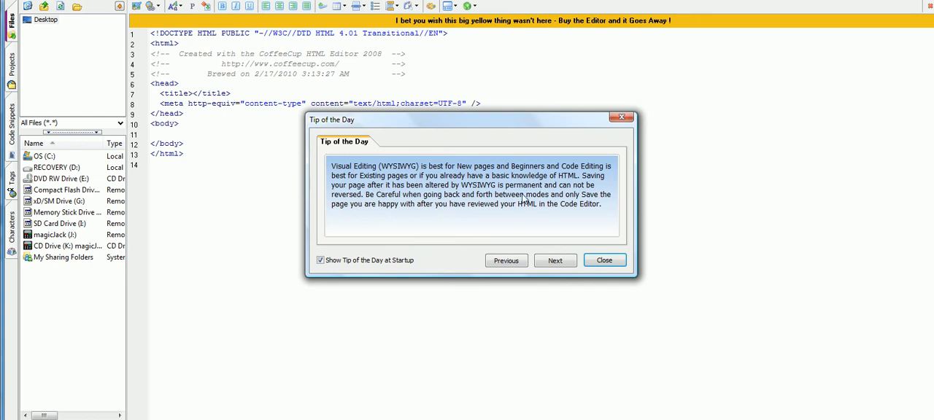
{"action": "left_click", "coordinate": [605, 261]}
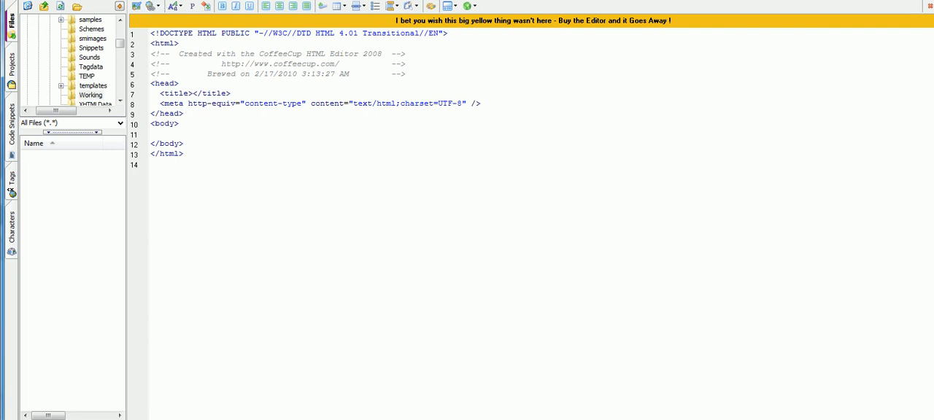
{"action": "left_click_drag", "start_coordinate": [218, 169], "coordinate": [133, 38]}
{"action": "left_click", "coordinate": [274, 187]}
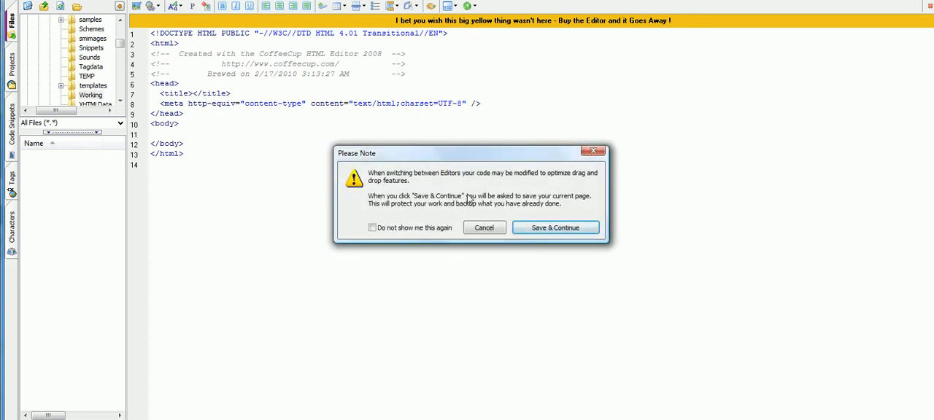
Step: Continue to the visual editor, saving the current page on the Desktop as testemail
{"action": "left_click", "coordinate": [516, 235]}
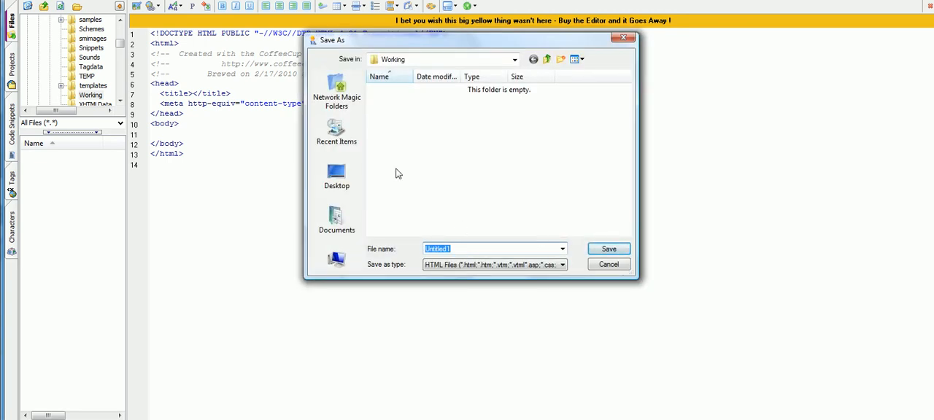
{"action": "left_click", "coordinate": [356, 178]}
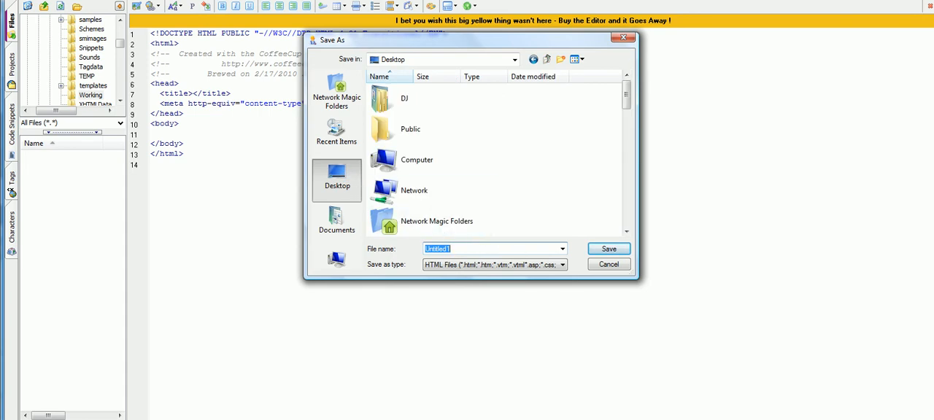
{"action": "type", "text": "testemail"}
{"action": "left_click", "coordinate": [606, 251]}
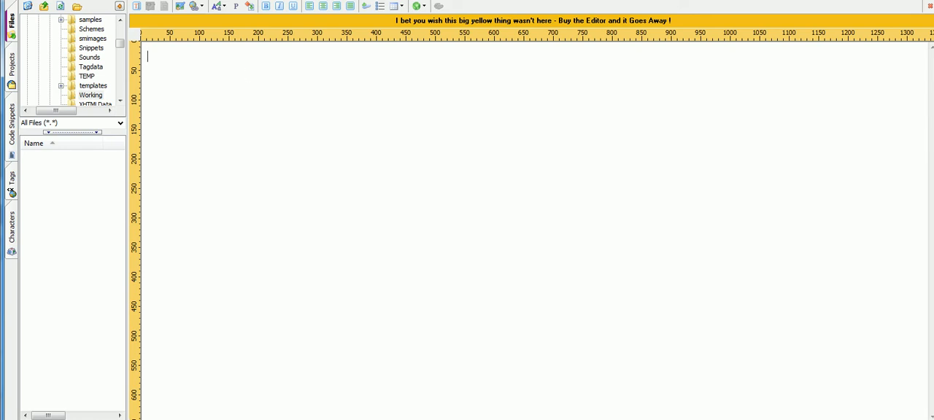
Step: Search the computer for the Generic_messages archive and open its "cash-in from the Internet" text message
{"action": "key", "text": "super"}
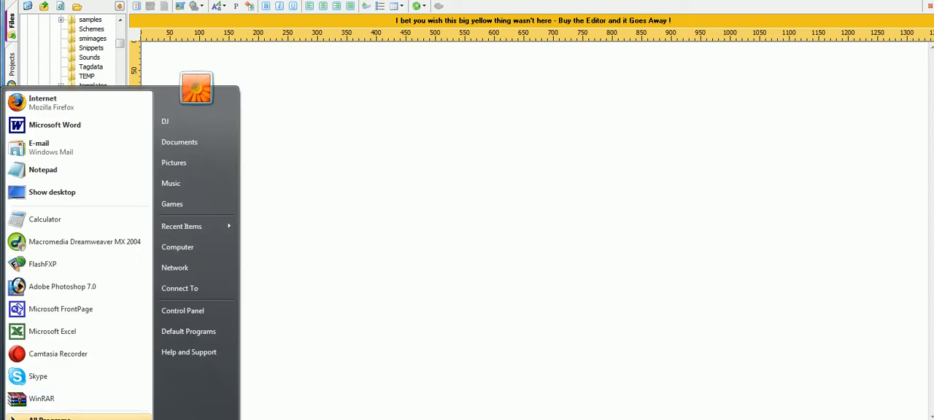
{"action": "type", "text": "c"}
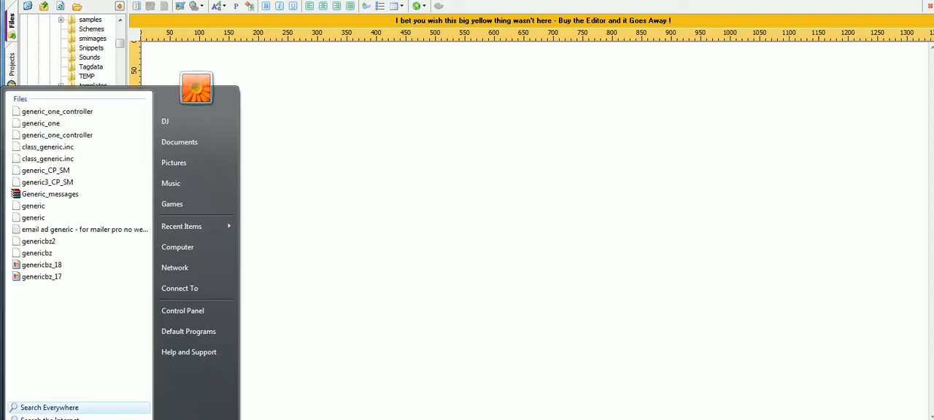
{"action": "left_click", "coordinate": [64, 194]}
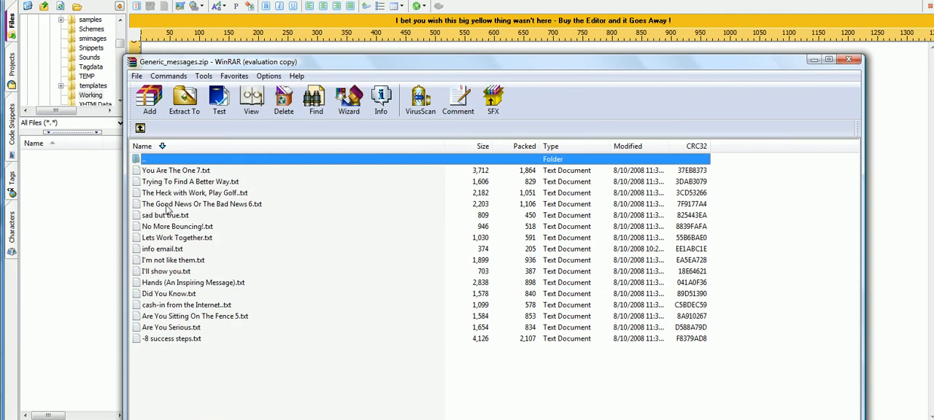
{"action": "left_click", "coordinate": [582, 227]}
{"action": "double_click", "coordinate": [186, 306]}
{"action": "left_click_drag", "start_coordinate": [513, 167], "coordinate": [500, 17]}
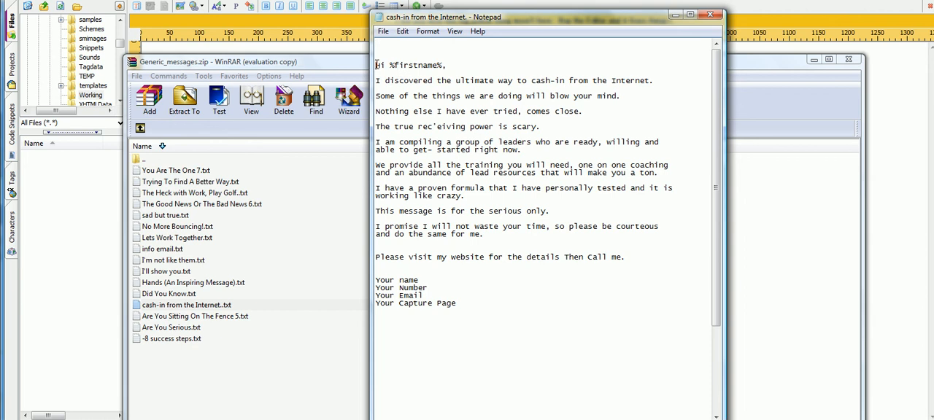
Step: Copy the message text from the greeting through the unsubscribe line and paste it into the blank HTML page
{"action": "left_click_drag", "start_coordinate": [376, 65], "coordinate": [689, 415]}
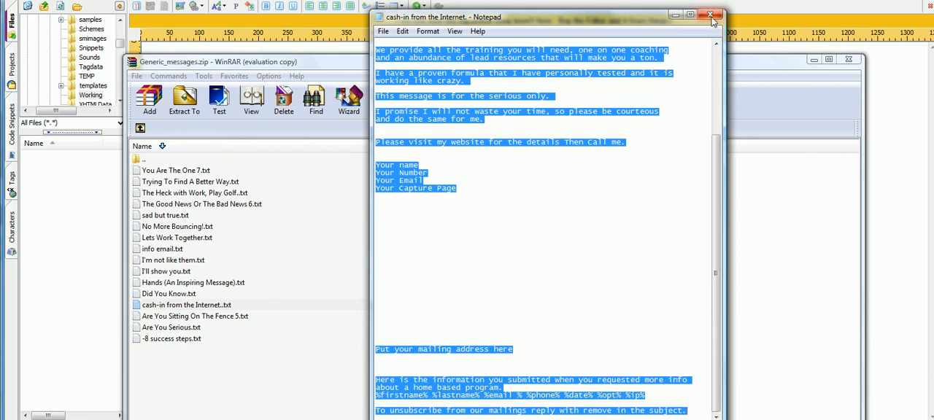
{"action": "left_click", "coordinate": [886, 119]}
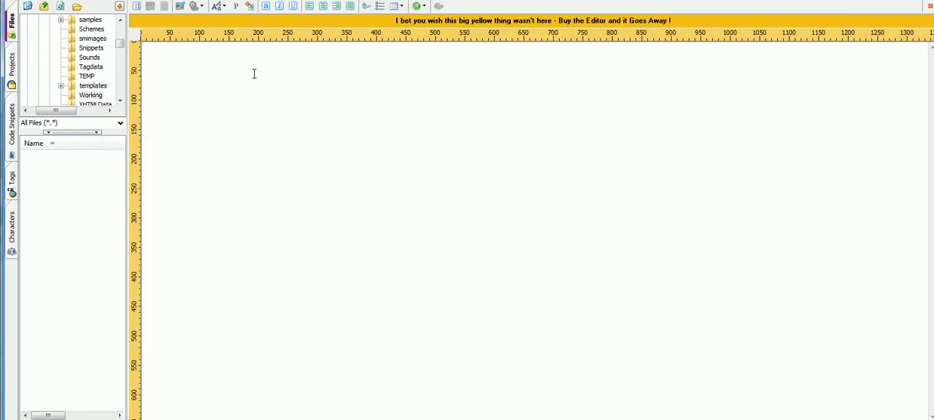
{"action": "key", "text": "ctrl+v"}
{"action": "scroll", "coordinate": [264, 236], "scroll_direction": "up", "scroll_amount": 10}
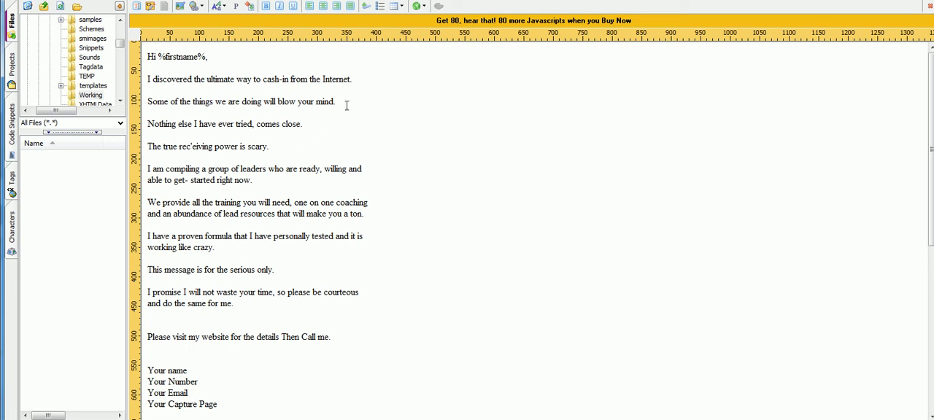
Step: Make the sentence "I discovered the ultimate way to cash-in from the Internet." bold, italic and underlined
{"action": "left_click_drag", "start_coordinate": [362, 80], "coordinate": [145, 76]}
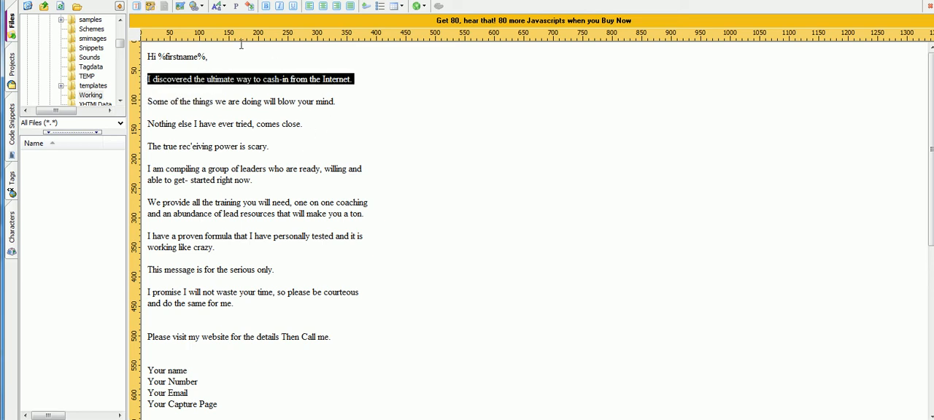
{"action": "left_click", "coordinate": [267, 9]}
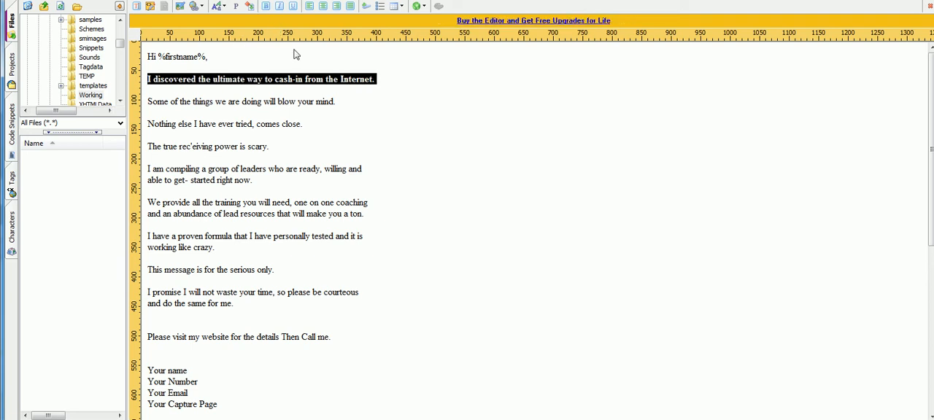
{"action": "left_click", "coordinate": [311, 113]}
{"action": "left_click_drag", "start_coordinate": [385, 81], "coordinate": [148, 80]}
{"action": "left_click", "coordinate": [281, 8]}
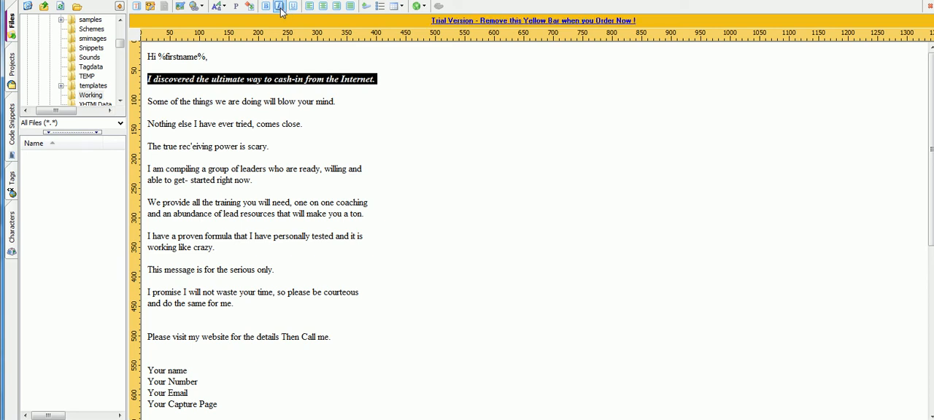
{"action": "left_click", "coordinate": [292, 6]}
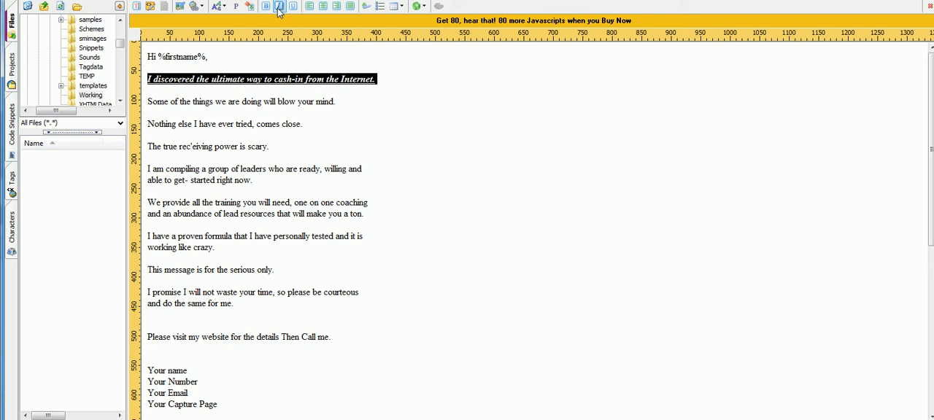
Step: Set the selected "I discovered the ultimate way" sentence to Font Size 4
{"action": "left_click", "coordinate": [220, 7]}
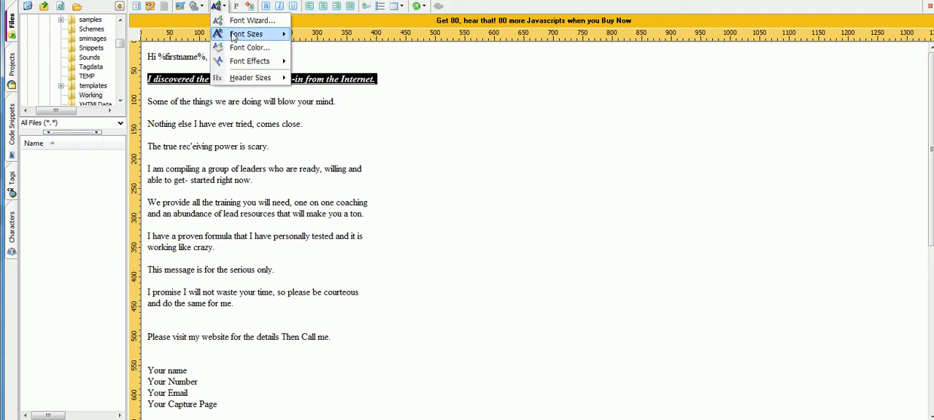
{"action": "mouse_move", "coordinate": [233, 35]}
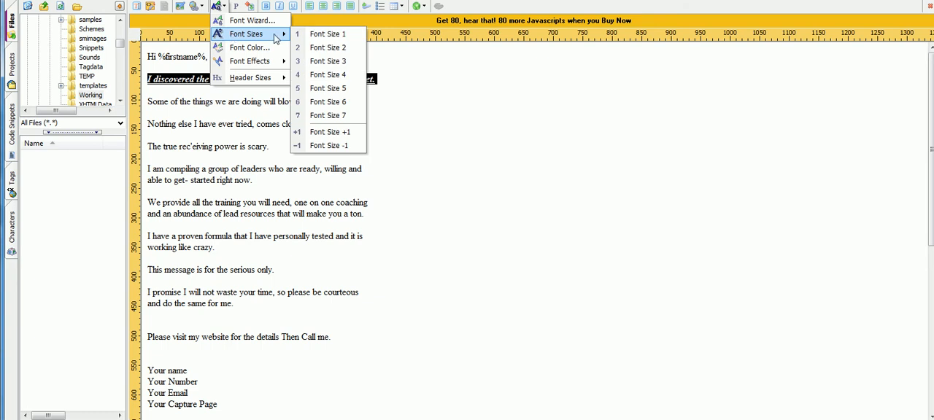
{"action": "left_click", "coordinate": [322, 76]}
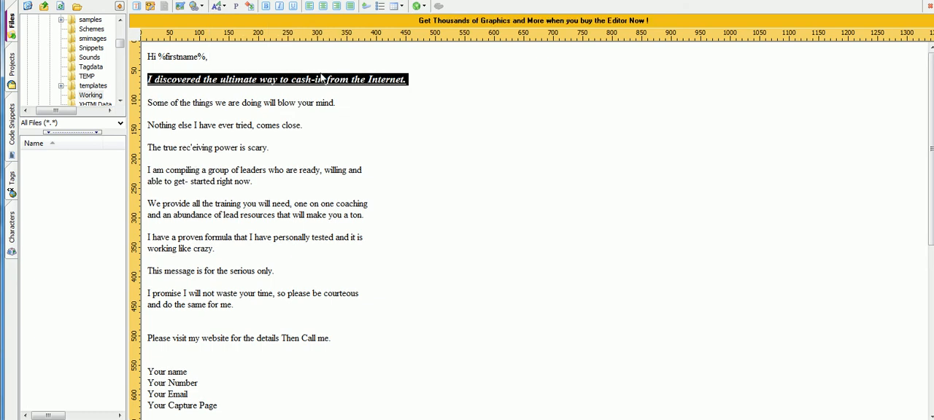
Step: Set the selected "I discovered the ultimate way" sentence to Font Size 5
{"action": "left_click", "coordinate": [223, 7]}
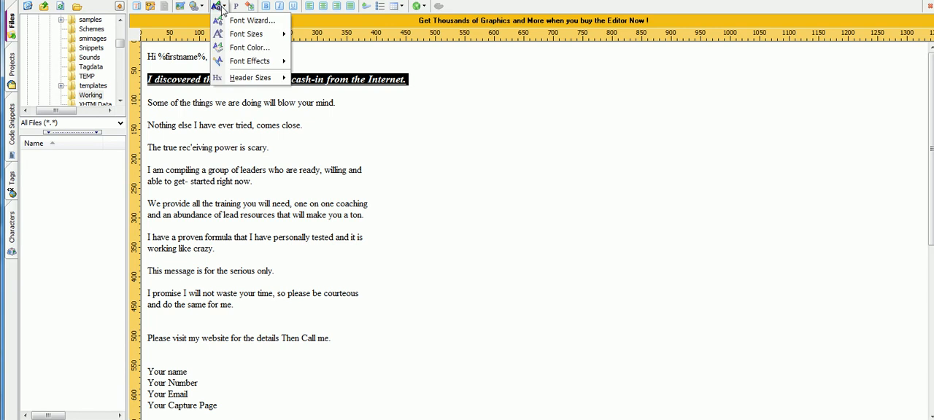
{"action": "mouse_move", "coordinate": [264, 38]}
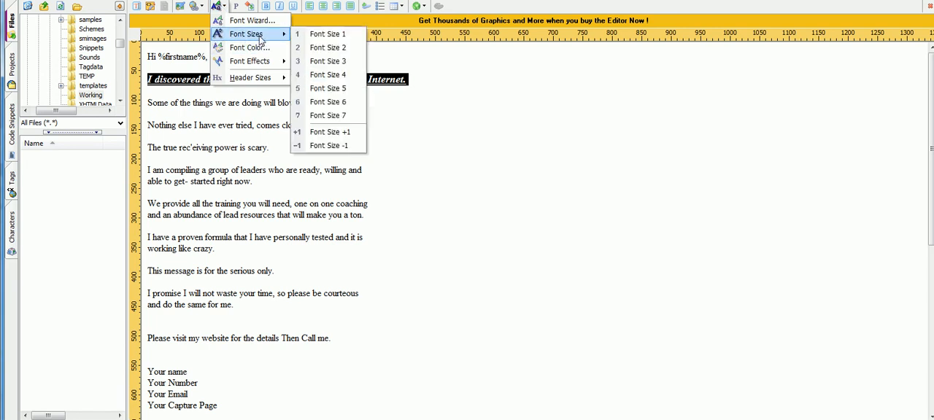
{"action": "left_click", "coordinate": [329, 94]}
{"action": "left_click", "coordinate": [327, 100]}
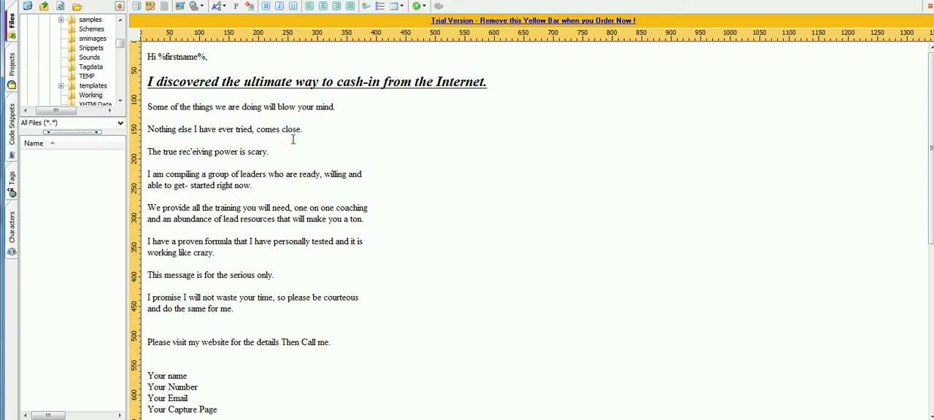
Step: Change the font color of the sentence "Nothing else I have ever tried, comes close." to the basic pure blue
{"action": "left_click_drag", "start_coordinate": [313, 129], "coordinate": [146, 129]}
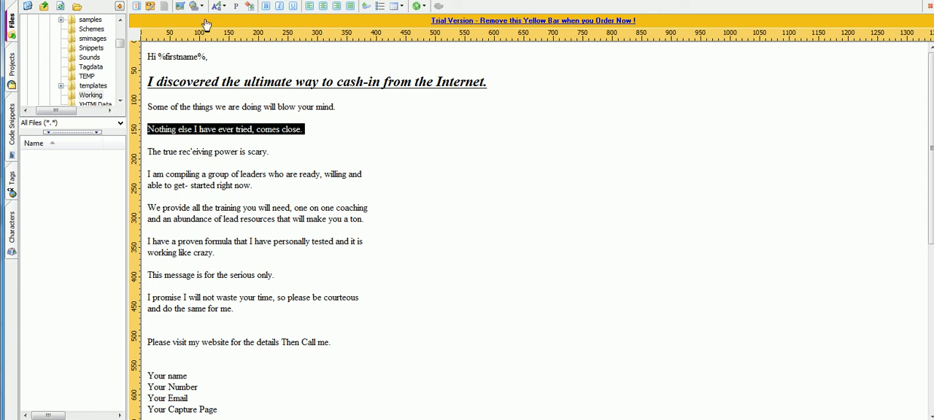
{"action": "left_click", "coordinate": [226, 7]}
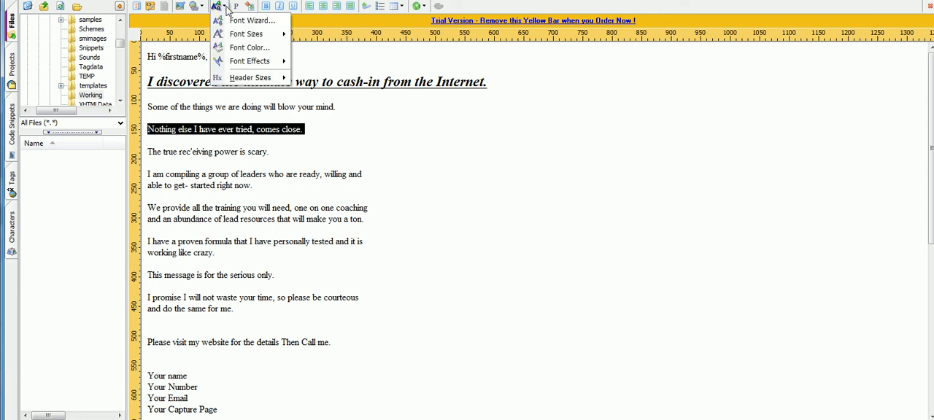
{"action": "left_click", "coordinate": [264, 49]}
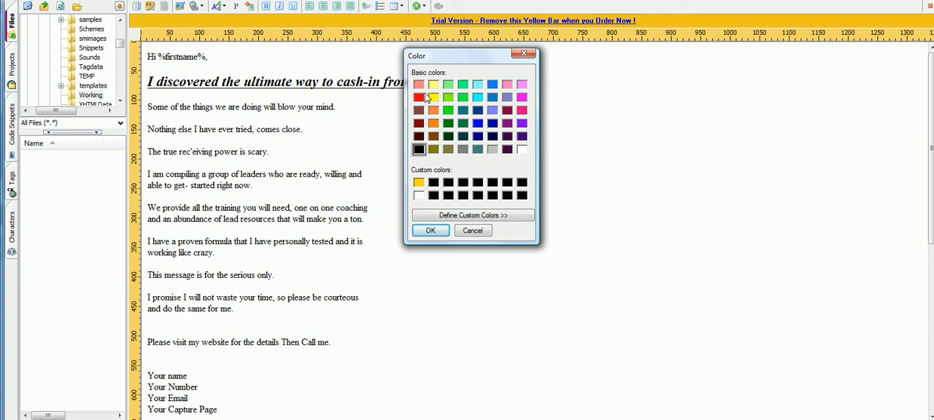
{"action": "left_click", "coordinate": [492, 86]}
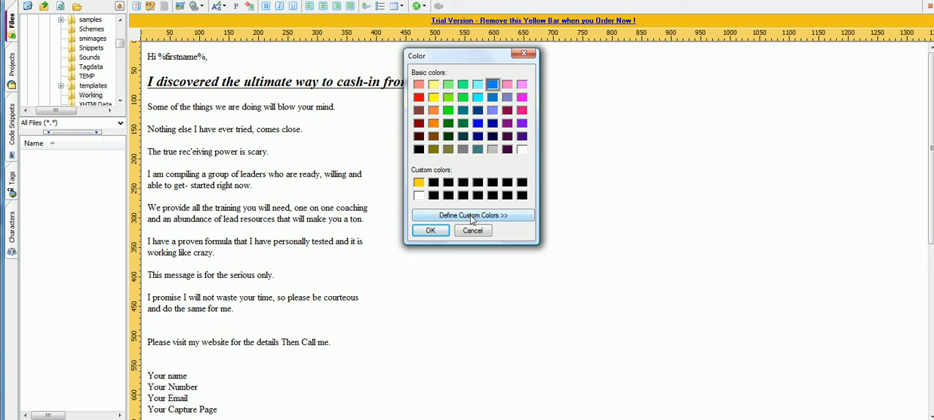
{"action": "left_click", "coordinate": [477, 123]}
{"action": "left_click", "coordinate": [431, 231]}
{"action": "left_click", "coordinate": [377, 207]}
Step: Make the blue sentence "Nothing else I have ever tried, comes close." bold
{"action": "left_click_drag", "start_coordinate": [309, 128], "coordinate": [148, 129]}
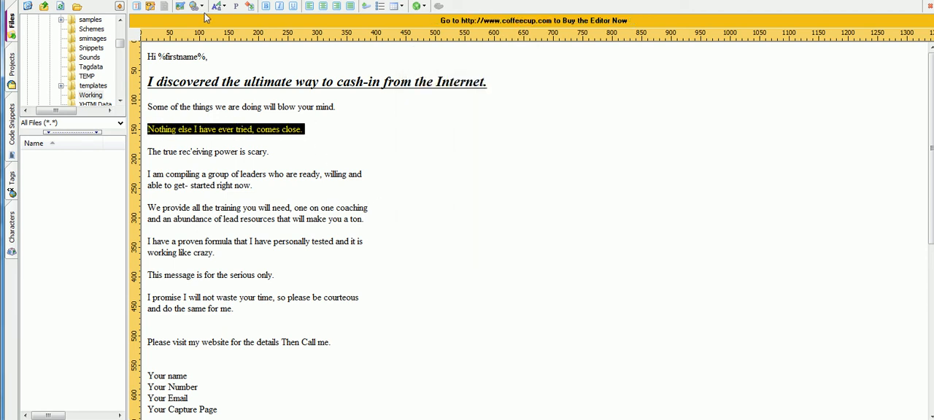
{"action": "left_click", "coordinate": [267, 6]}
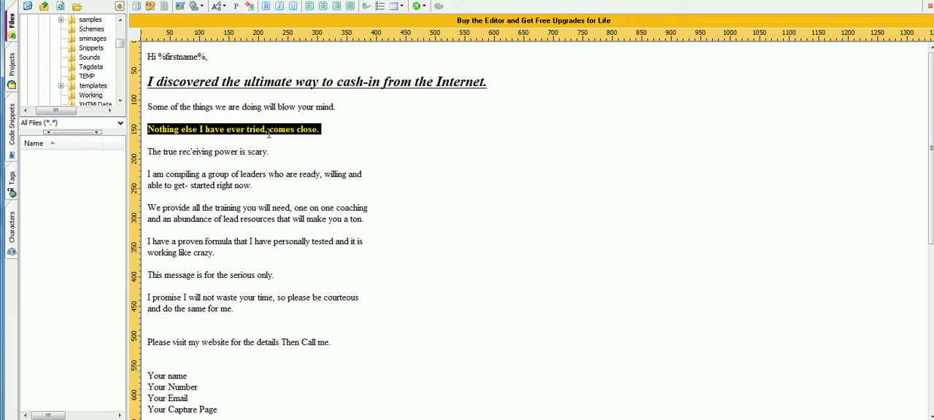
{"action": "left_click", "coordinate": [265, 152]}
{"action": "scroll", "coordinate": [228, 126], "scroll_direction": "down", "scroll_amount": 1}
{"action": "scroll", "coordinate": [228, 125], "scroll_direction": "down", "scroll_amount": 3}
{"action": "scroll", "coordinate": [229, 126], "scroll_direction": "up", "scroll_amount": 4}
{"action": "scroll", "coordinate": [217, 113], "scroll_direction": "down", "scroll_amount": 3}
{"action": "scroll", "coordinate": [204, 95], "scroll_direction": "up", "scroll_amount": 3}
{"action": "scroll", "coordinate": [226, 219], "scroll_direction": "down", "scroll_amount": 2}
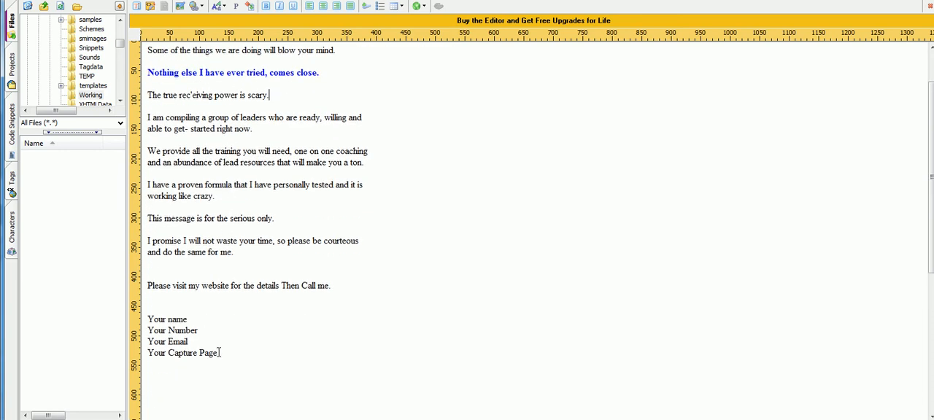
{"action": "scroll", "coordinate": [219, 343], "scroll_direction": "down", "scroll_amount": 4}
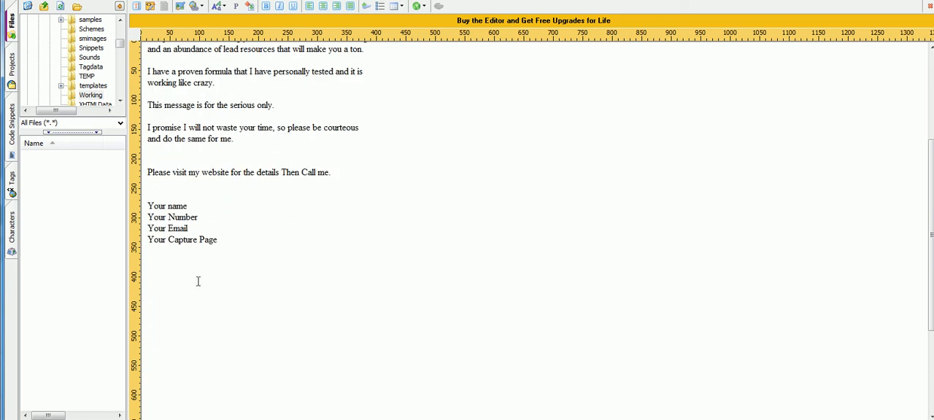
{"action": "scroll", "coordinate": [223, 256], "scroll_direction": "up", "scroll_amount": 5}
{"action": "scroll", "coordinate": [222, 256], "scroll_direction": "down", "scroll_amount": 5}
{"action": "left_click_drag", "start_coordinate": [230, 241], "coordinate": [149, 241]}
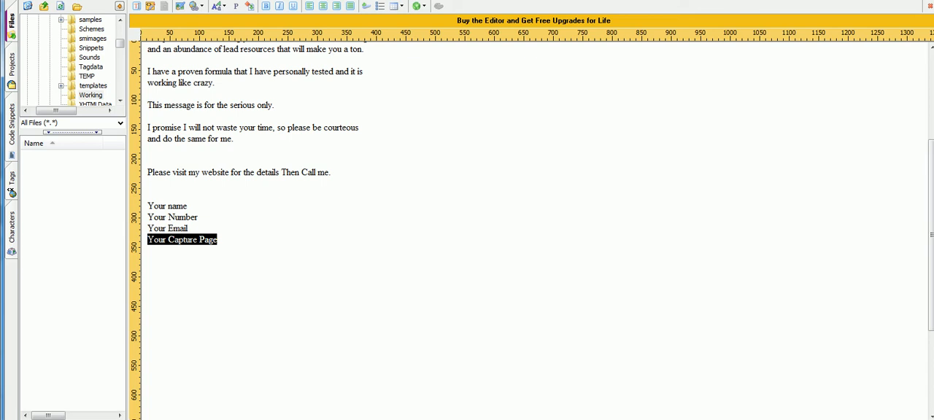
{"action": "type", "text": "ww"}
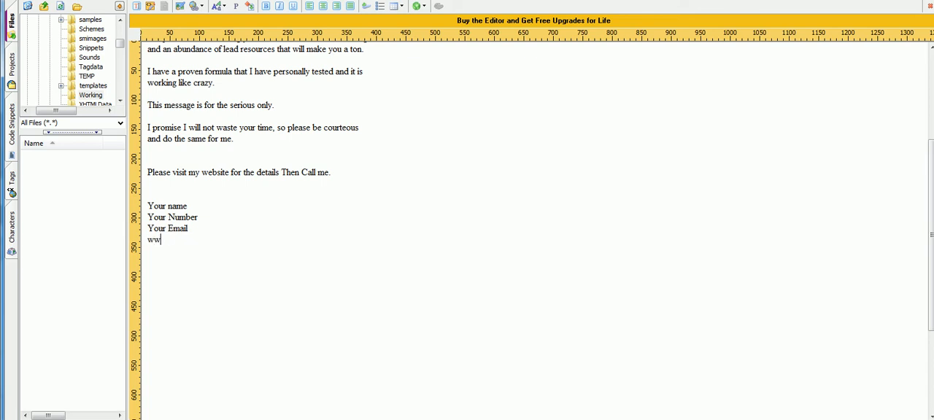
{"action": "type", "text": "w.Themailerpro.com"}
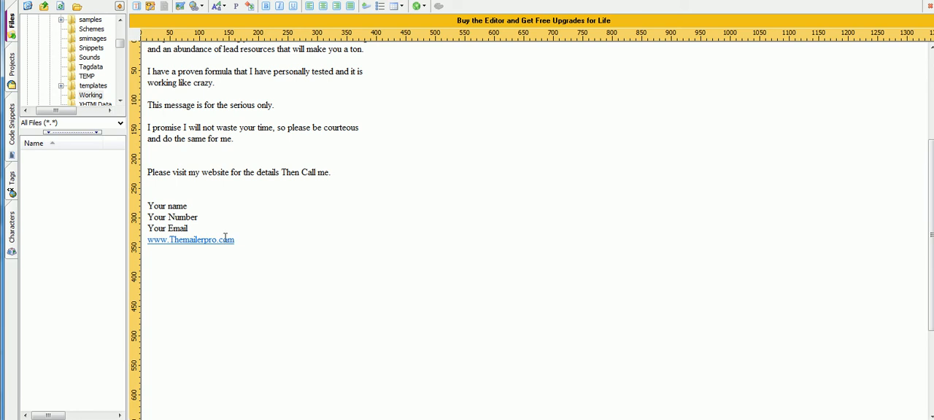
{"action": "left_click_drag", "start_coordinate": [236, 239], "coordinate": [148, 240]}
{"action": "key", "text": "ctrl+c"}
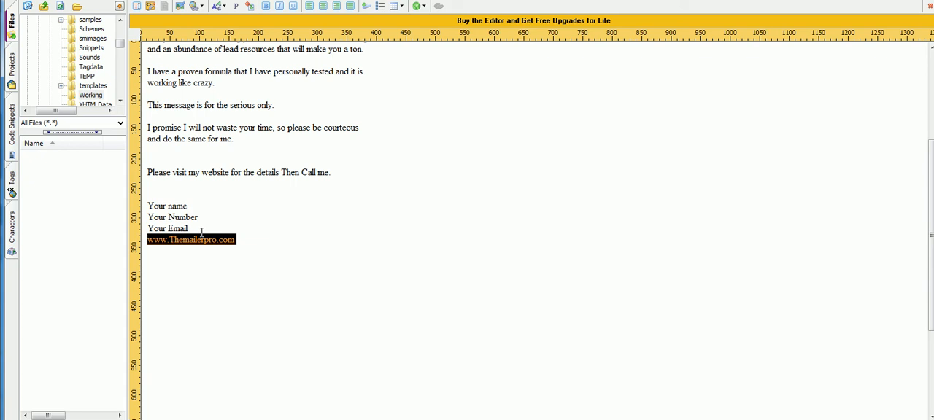
{"action": "left_click", "coordinate": [249, 238]}
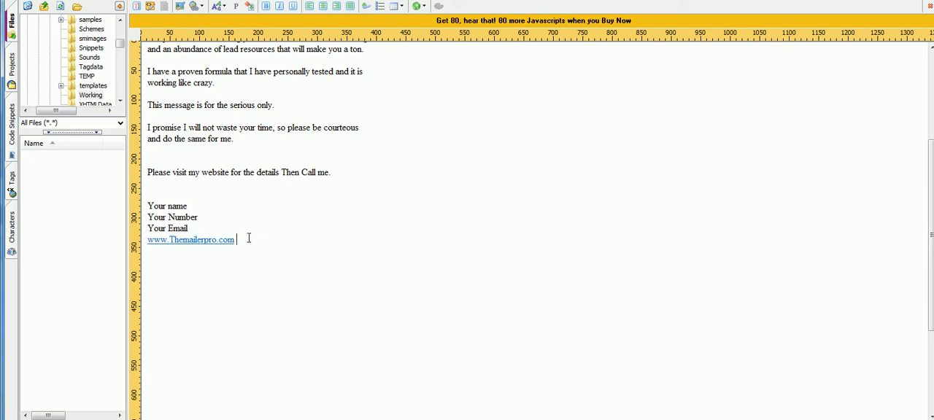
{"action": "scroll", "coordinate": [250, 228], "scroll_direction": "up", "scroll_amount": 2}
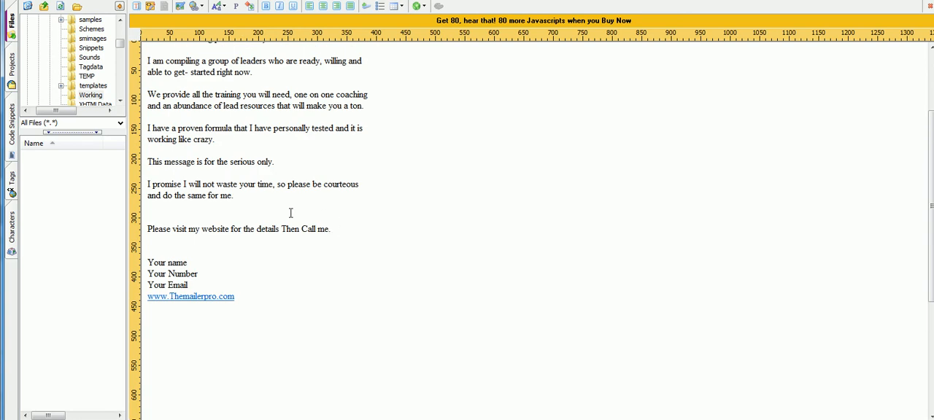
{"action": "scroll", "coordinate": [194, 268], "scroll_direction": "down", "scroll_amount": 2}
{"action": "scroll", "coordinate": [194, 267], "scroll_direction": "down", "scroll_amount": 2}
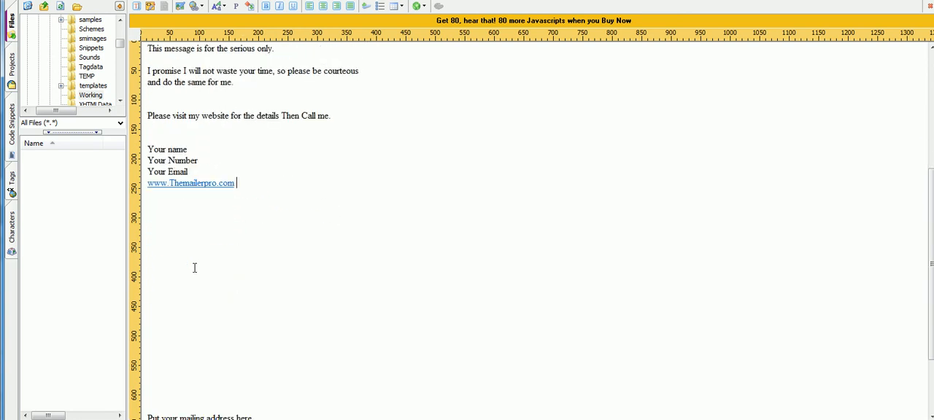
{"action": "key", "text": "Return"}
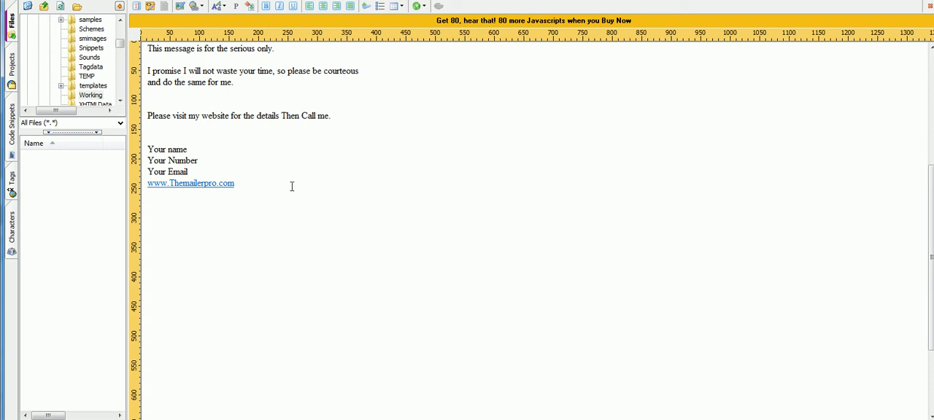
{"action": "key", "text": "Return"}
{"action": "key", "text": "Return"}
{"action": "key", "text": "Return"}
{"action": "key", "text": "Return"}
{"action": "type", "text": "Clickhere"}
{"action": "key", "text": "BackSpace"}
{"action": "key", "text": "BackSpace"}
{"action": "key", "text": "BackSpace"}
{"action": "key", "text": "BackSpace"}
{"action": "type", "text": "here form"}
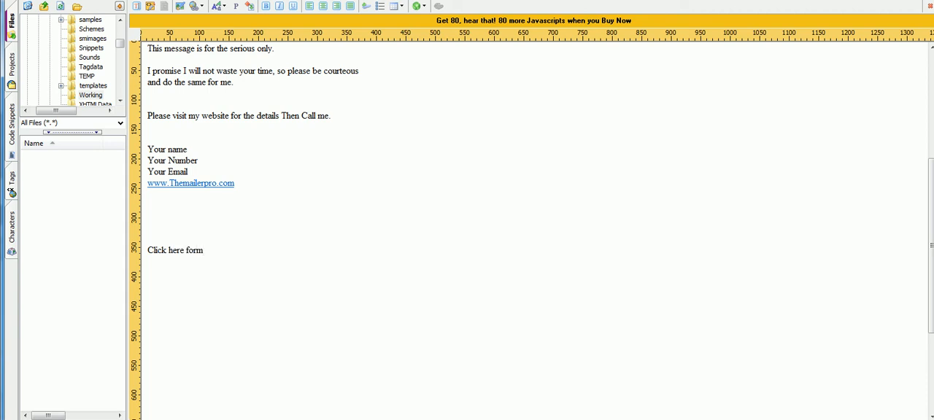
{"action": "type", "text": "more info"}
{"action": "left_click_drag", "start_coordinate": [259, 249], "coordinate": [147, 248]}
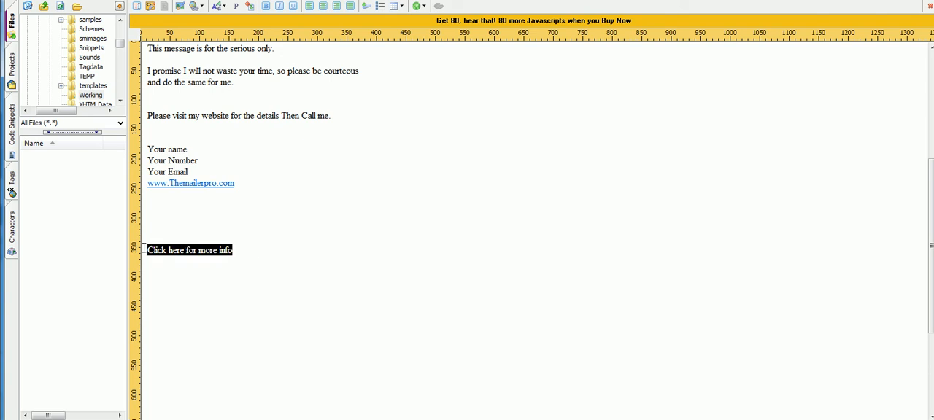
{"action": "right_click", "coordinate": [215, 252]}
{"action": "left_click", "coordinate": [170, 236]}
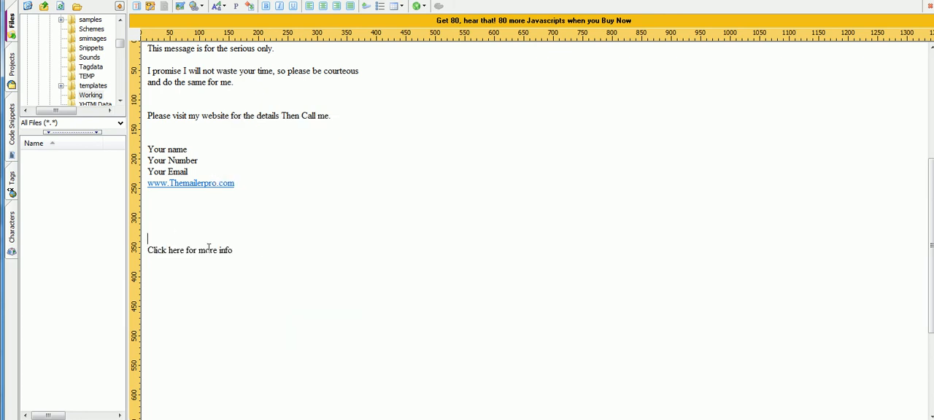
{"action": "left_click_drag", "start_coordinate": [256, 253], "coordinate": [154, 250]}
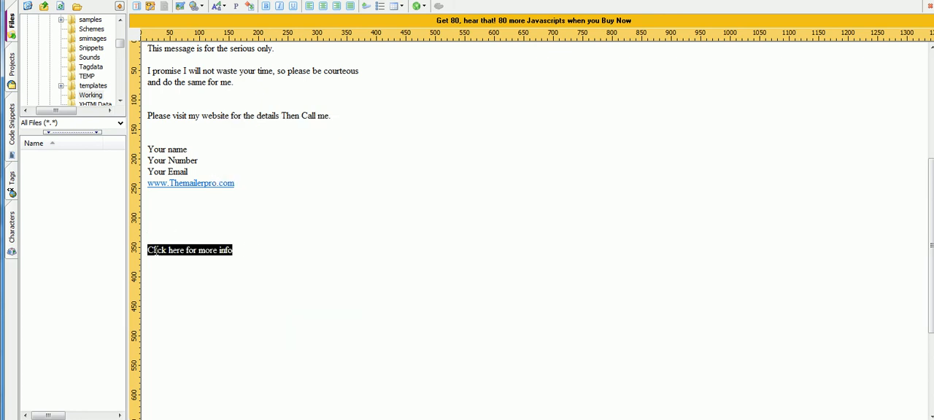
{"action": "right_click", "coordinate": [201, 254]}
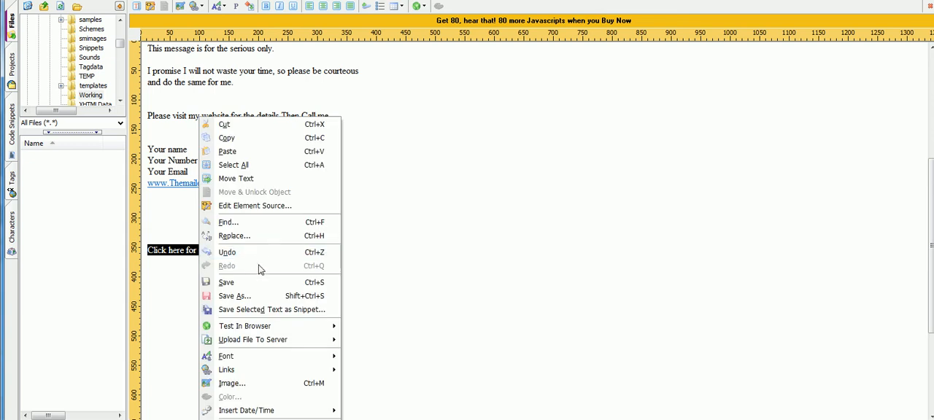
{"action": "mouse_move", "coordinate": [244, 371]}
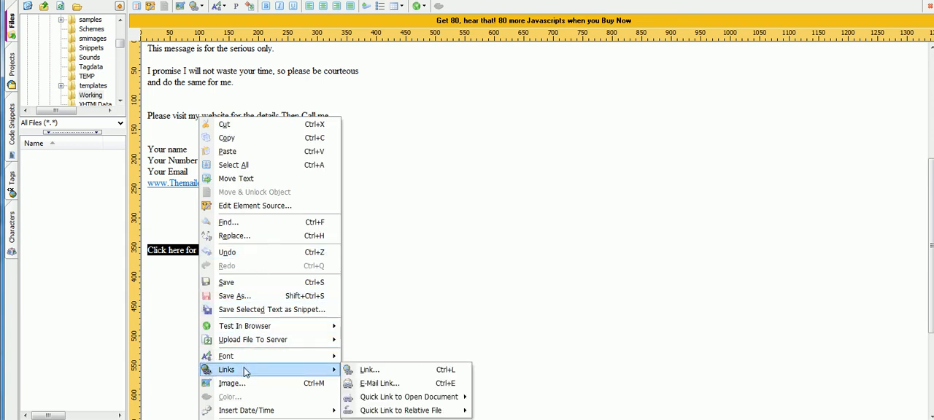
{"action": "left_click", "coordinate": [394, 371]}
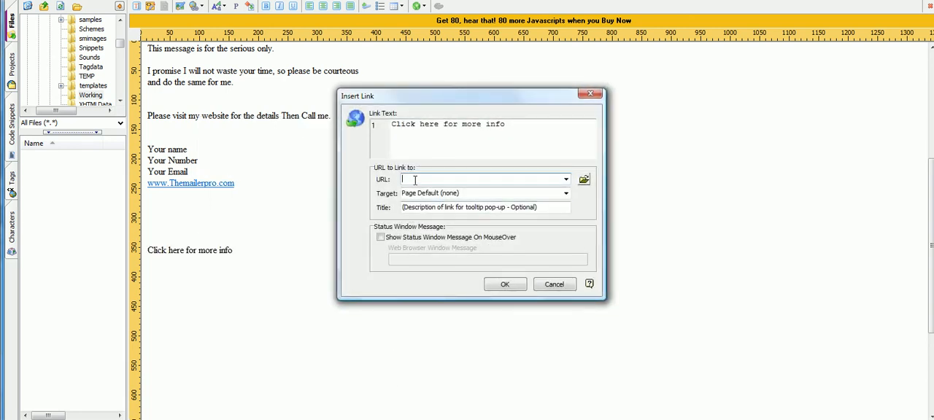
{"action": "key", "text": "ctrl+v"}
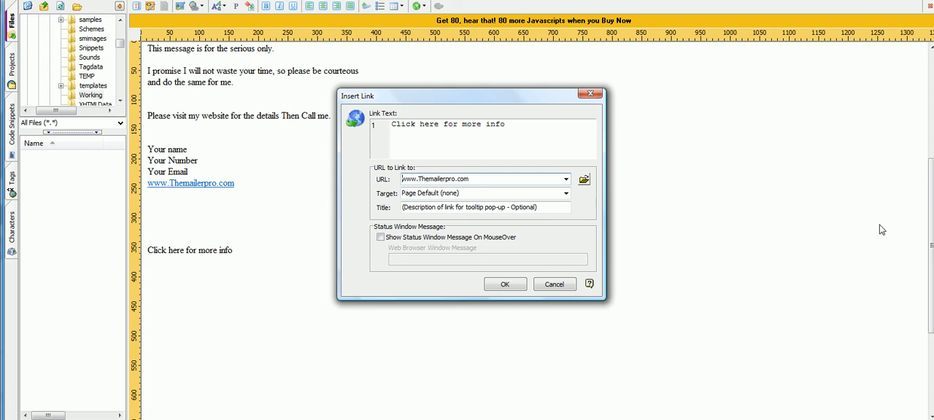
{"action": "left_click", "coordinate": [402, 178]}
{"action": "type", "text": "http://"}
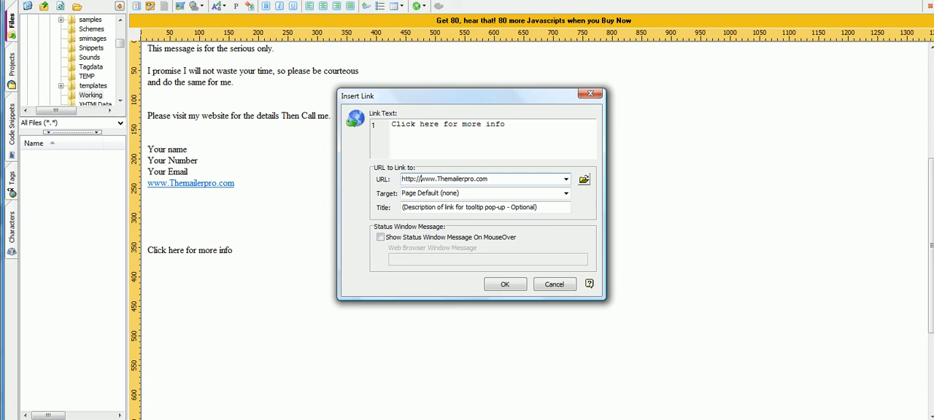
{"action": "left_click", "coordinate": [505, 284]}
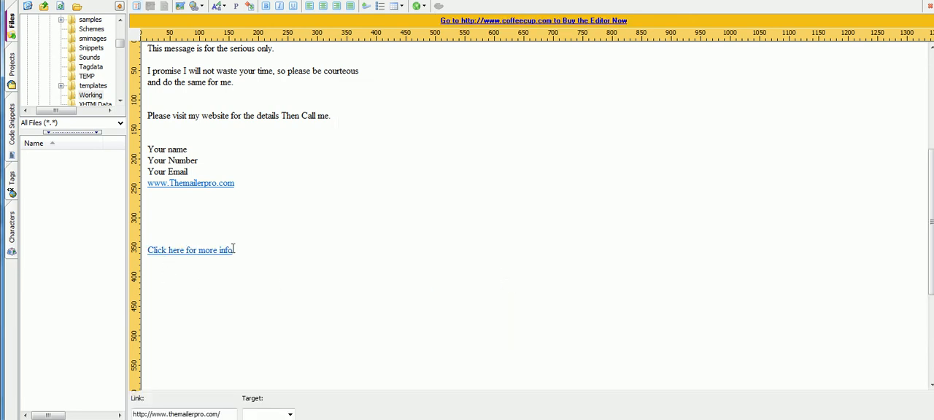
{"action": "left_click_drag", "start_coordinate": [245, 250], "coordinate": [147, 251]}
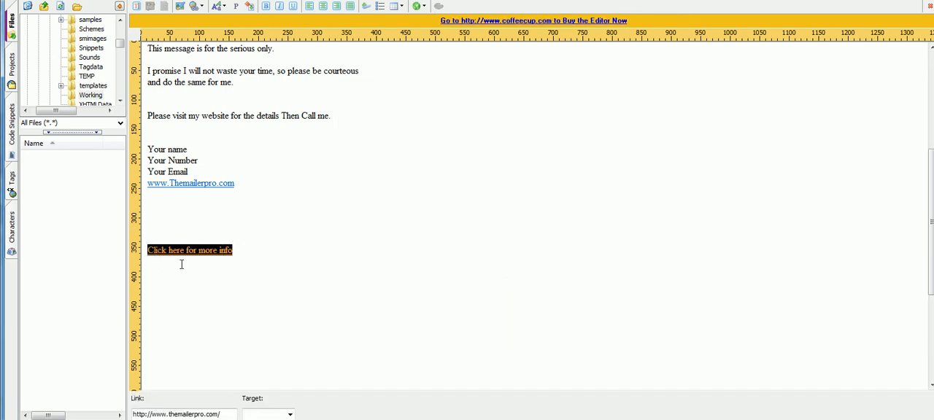
{"action": "scroll", "coordinate": [270, 271], "scroll_direction": "up", "scroll_amount": 2}
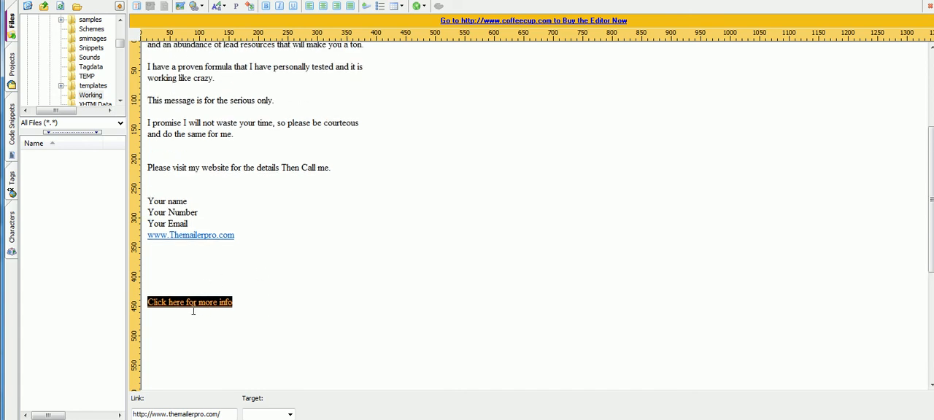
{"action": "left_click", "coordinate": [230, 289]}
{"action": "left_click_drag", "start_coordinate": [235, 235], "coordinate": [170, 235]}
{"action": "left_click", "coordinate": [163, 247]}
{"action": "scroll", "coordinate": [198, 252], "scroll_direction": "down", "scroll_amount": 2}
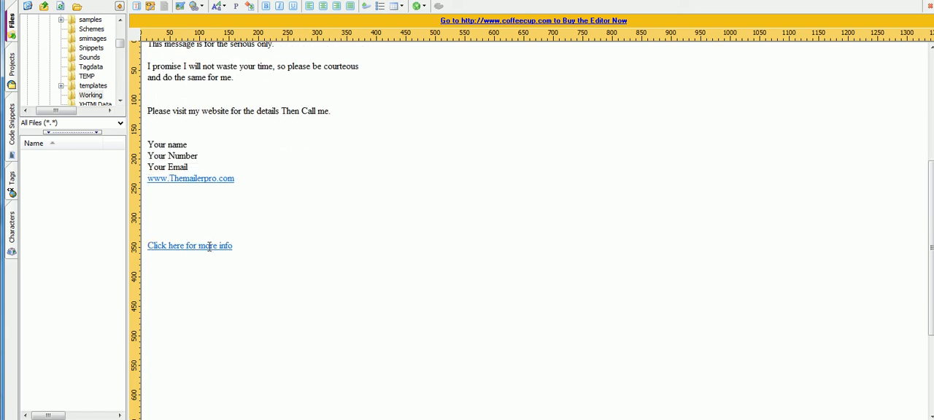
Step: Copy the "Click here for more info" link below the "Please visit my website" line and start a new line after it
{"action": "left_click_drag", "start_coordinate": [234, 246], "coordinate": [149, 252]}
{"action": "key", "text": "ctrl+c"}
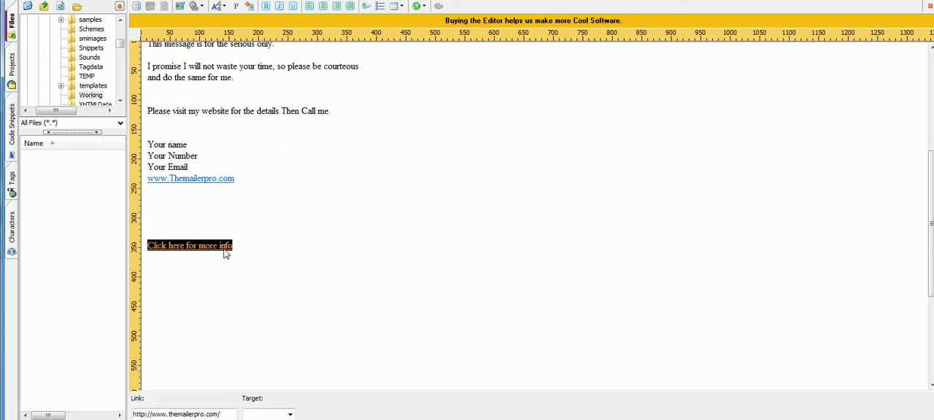
{"action": "scroll", "coordinate": [255, 235], "scroll_direction": "up", "scroll_amount": 7}
{"action": "left_click", "coordinate": [173, 329]}
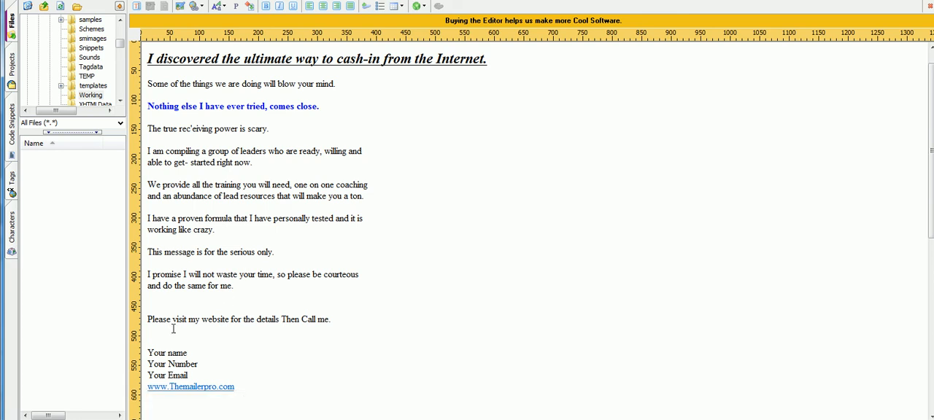
{"action": "key", "text": "ctrl+v"}
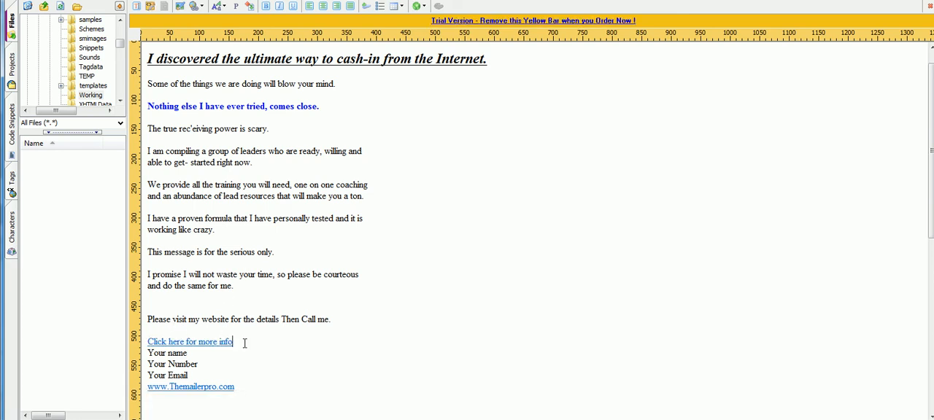
{"action": "key", "text": "Return"}
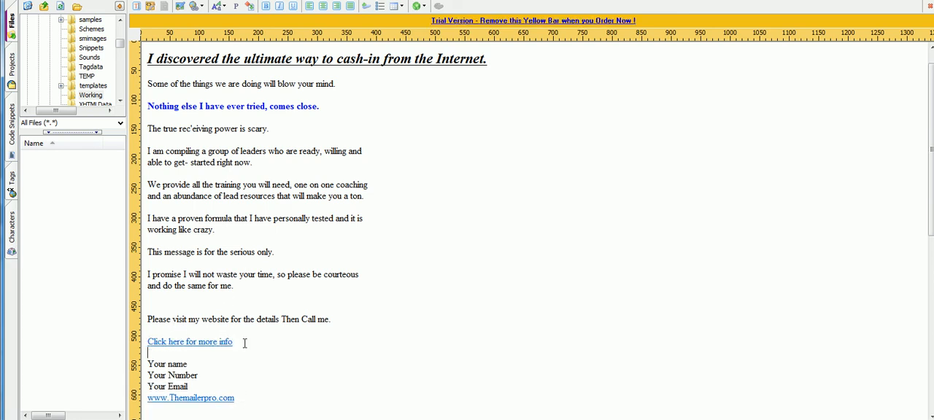
Step: Paste the "Click here for more info" link on its own line below "able to get- started right now.", separated by a blank line
{"action": "left_click", "coordinate": [271, 165]}
{"action": "key", "text": "Return"}
{"action": "key", "text": "ctrl+v"}
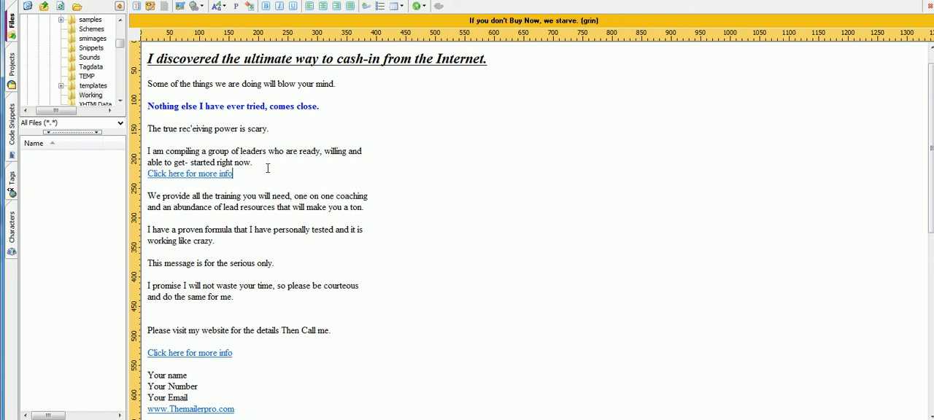
{"action": "key", "text": "Return"}
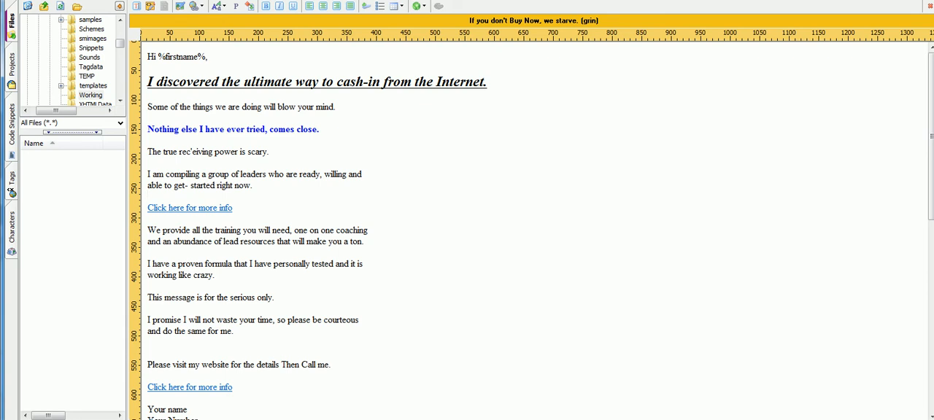
Step: Switch the email page to its HTML source code and copy the entire code
{"action": "left_click", "coordinate": [152, 1]}
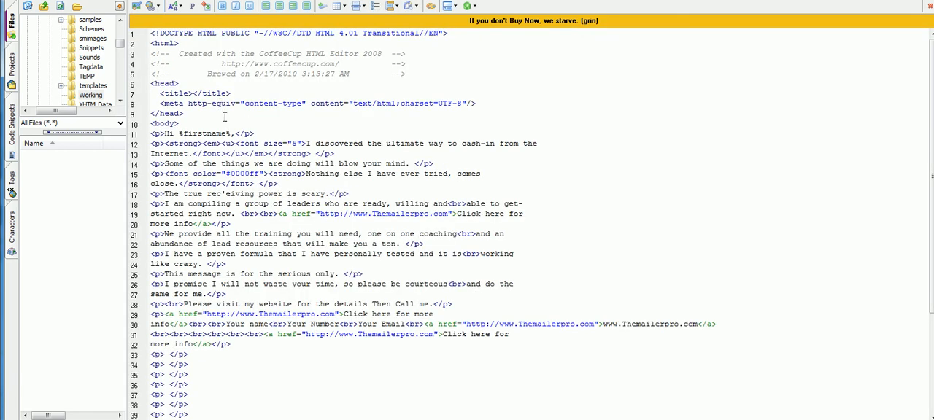
{"action": "scroll", "coordinate": [224, 117], "scroll_direction": "down", "scroll_amount": 7}
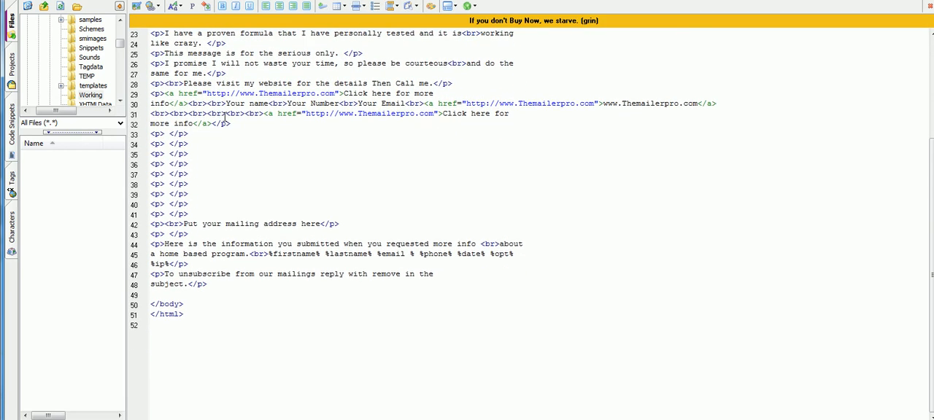
{"action": "scroll", "coordinate": [241, 135], "scroll_direction": "down", "scroll_amount": 1}
{"action": "scroll", "coordinate": [326, 206], "scroll_direction": "up", "scroll_amount": 3}
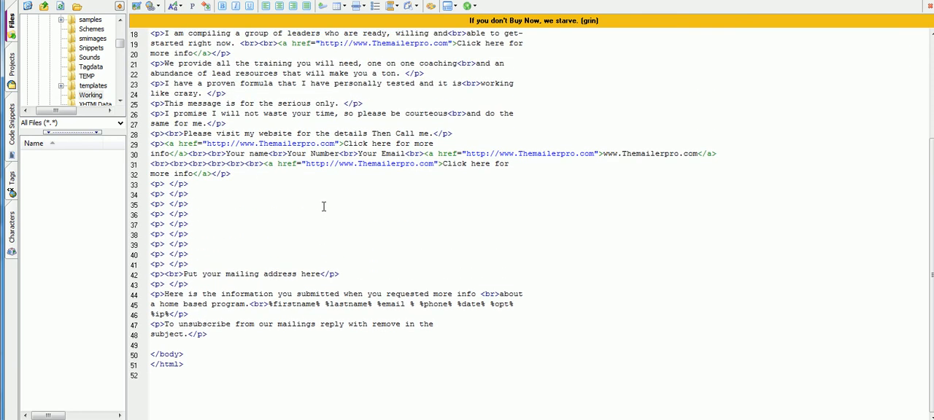
{"action": "scroll", "coordinate": [227, 284], "scroll_direction": "down", "scroll_amount": 1}
{"action": "left_click_drag", "start_coordinate": [224, 329], "coordinate": [150, 33]}
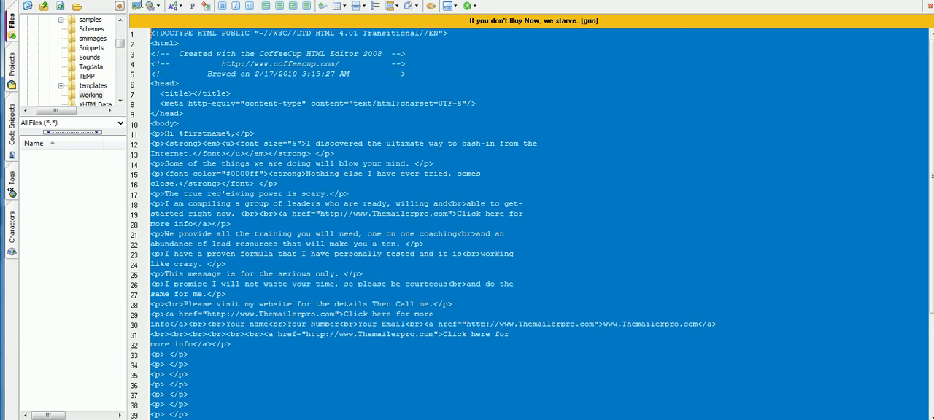
{"action": "right_click", "coordinate": [228, 68]}
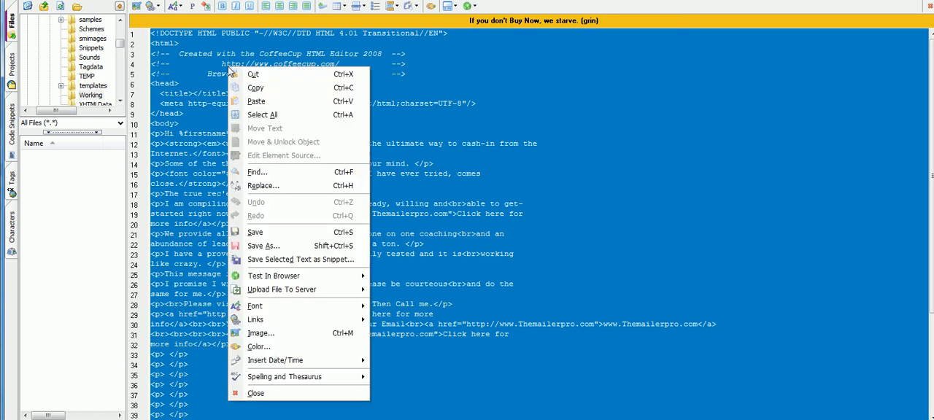
{"action": "left_click", "coordinate": [245, 85]}
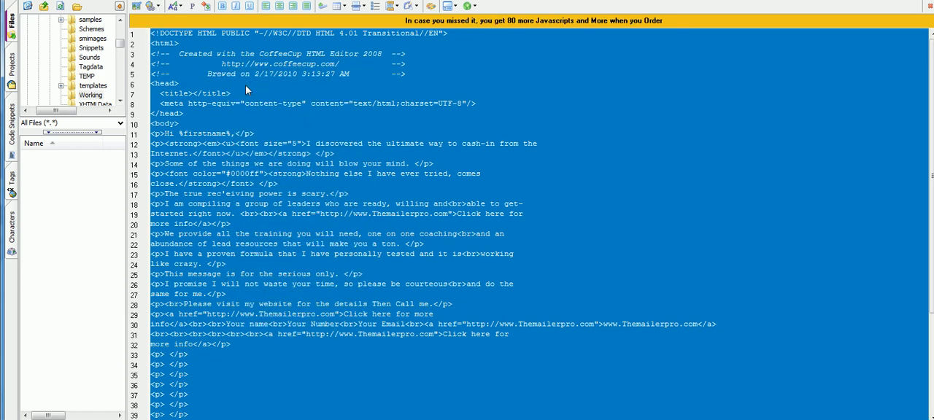
Step: Switch to The Mailer Pro, set the message format to HTML, and paste the copied code into the message body
{"action": "left_click", "coordinate": [230, 418]}
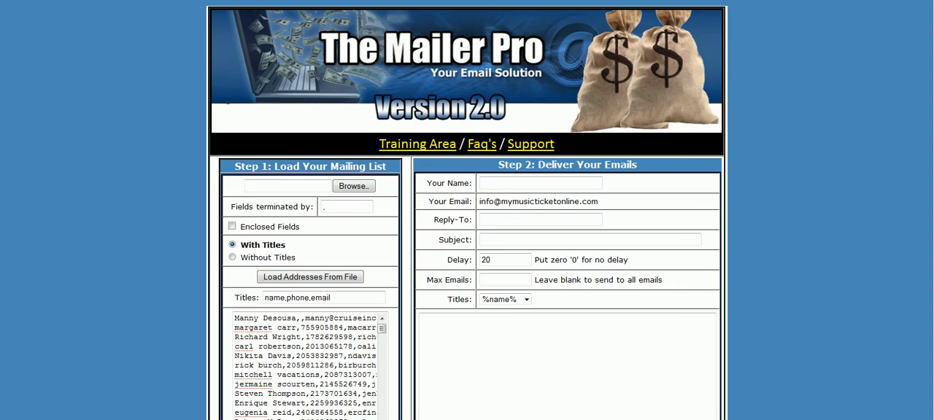
{"action": "scroll", "coordinate": [489, 271], "scroll_direction": "down", "scroll_amount": 1}
{"action": "scroll", "coordinate": [489, 271], "scroll_direction": "down", "scroll_amount": 1}
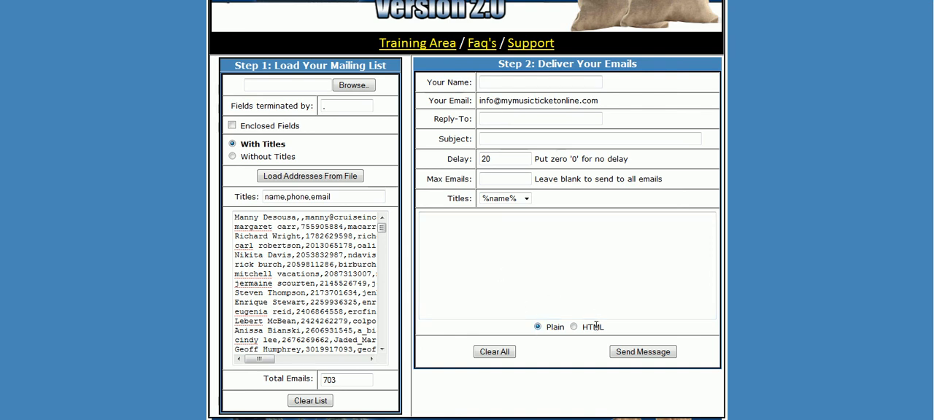
{"action": "left_click", "coordinate": [573, 327]}
{"action": "left_click", "coordinate": [475, 246]}
{"action": "right_click", "coordinate": [475, 233]}
{"action": "left_click", "coordinate": [517, 289]}
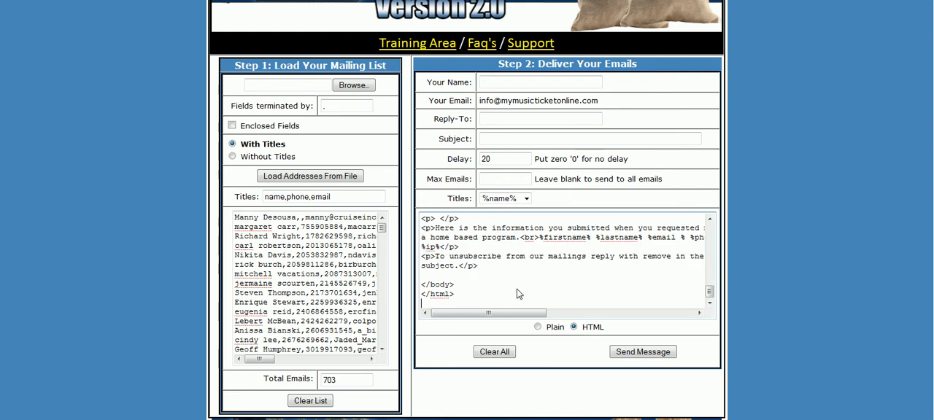
Step: Compare the placeholders available under Titles with the %firstname% placeholder used in the pasted message code
{"action": "scroll", "coordinate": [517, 291], "scroll_direction": "up", "scroll_amount": 1}
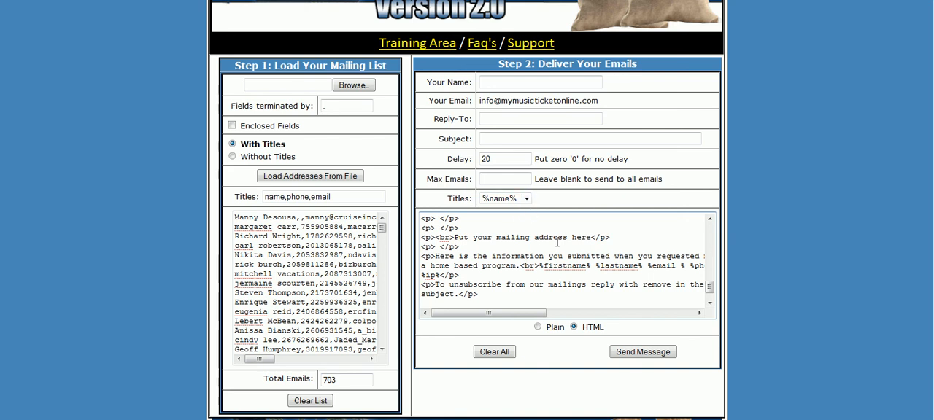
{"action": "left_click", "coordinate": [526, 198]}
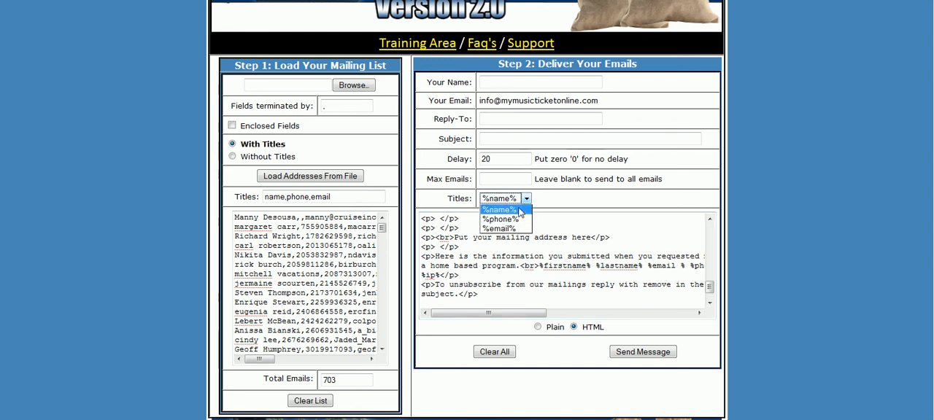
{"action": "left_click", "coordinate": [561, 272]}
{"action": "left_click", "coordinate": [579, 266]}
{"action": "left_click_drag", "start_coordinate": [593, 265], "coordinate": [546, 262]}
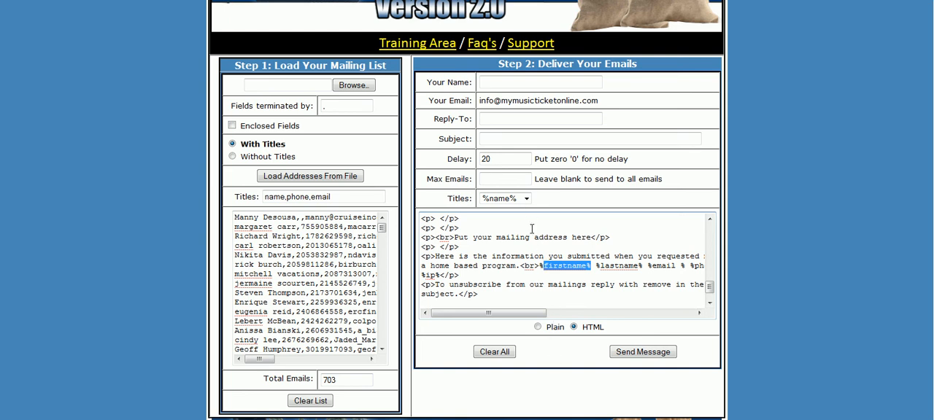
{"action": "left_click", "coordinate": [526, 199]}
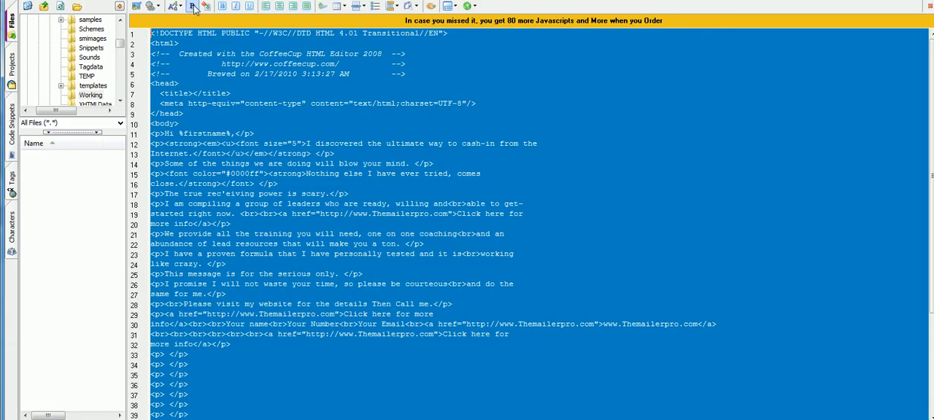
Step: Return to CoffeeCup HTML Editor and switch to the visual editor, saving the page as testemail on the Desktop
{"action": "left_click", "coordinate": [194, 7]}
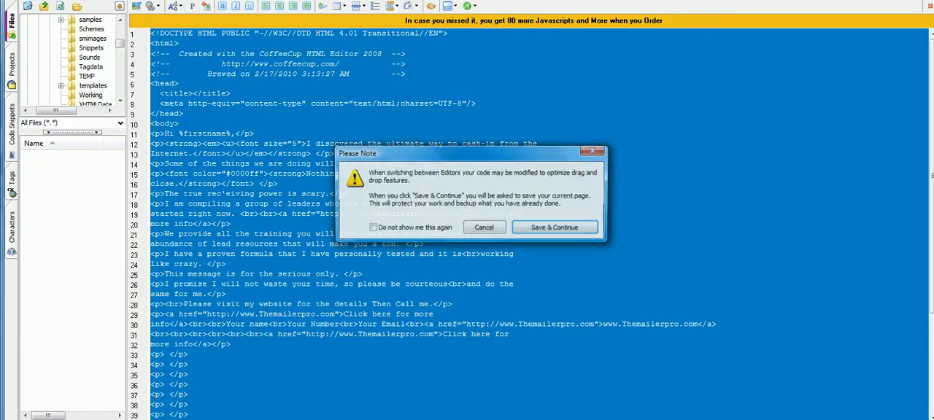
{"action": "left_click", "coordinate": [532, 229]}
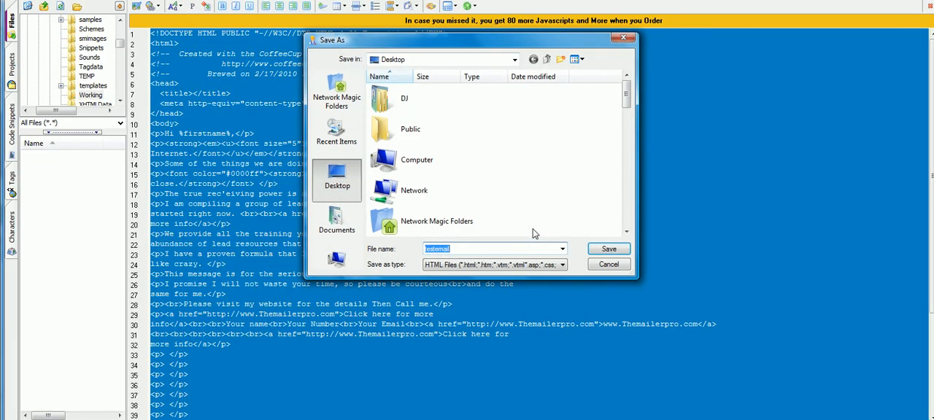
{"action": "left_click", "coordinate": [605, 249]}
{"action": "left_click", "coordinate": [509, 205]}
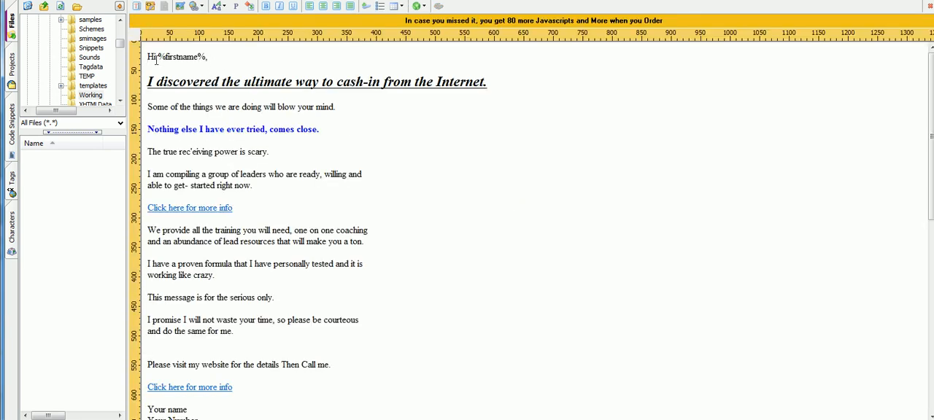
Step: Remove "first" from the %firstname% placeholder in the greeting and switch back to the HTML source code
{"action": "left_click", "coordinate": [181, 56]}
{"action": "key", "text": "BackSpace"}
{"action": "key", "text": "BackSpace"}
{"action": "key", "text": "BackSpace"}
{"action": "key", "text": "BackSpace"}
{"action": "left_click", "coordinate": [169, 1]}
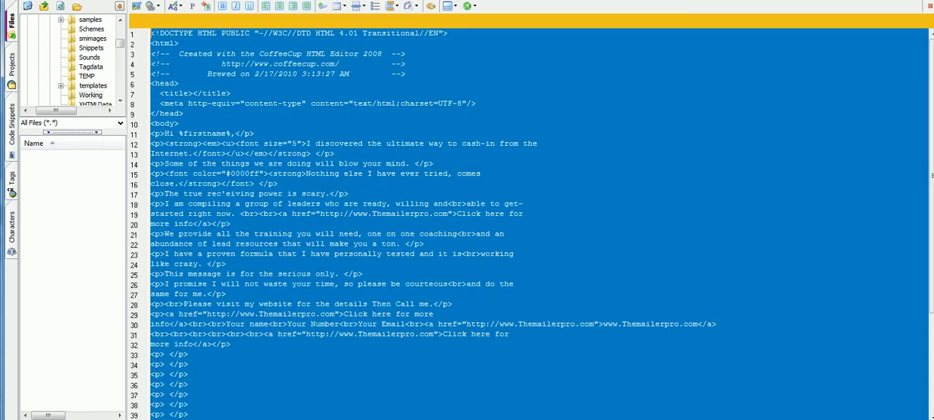